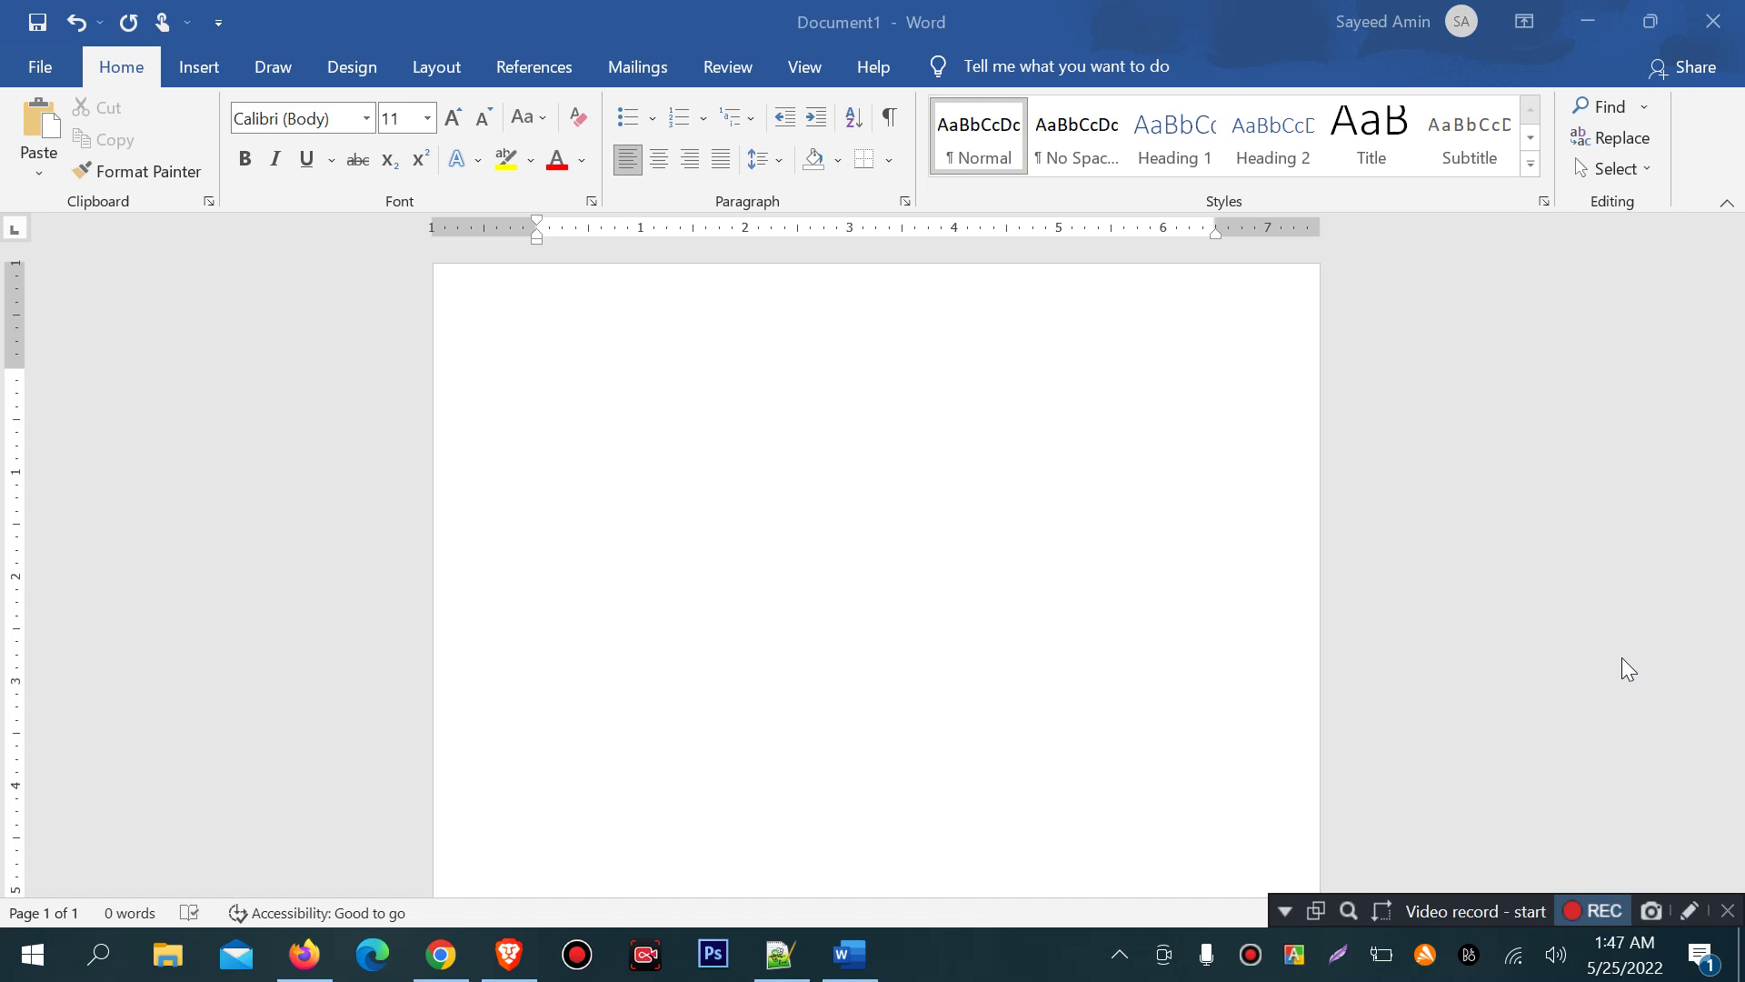
Write the 'Special paste' title, intro paragraph and 'Using Paste Special' heading and body, then scroll through them.
key(F12)
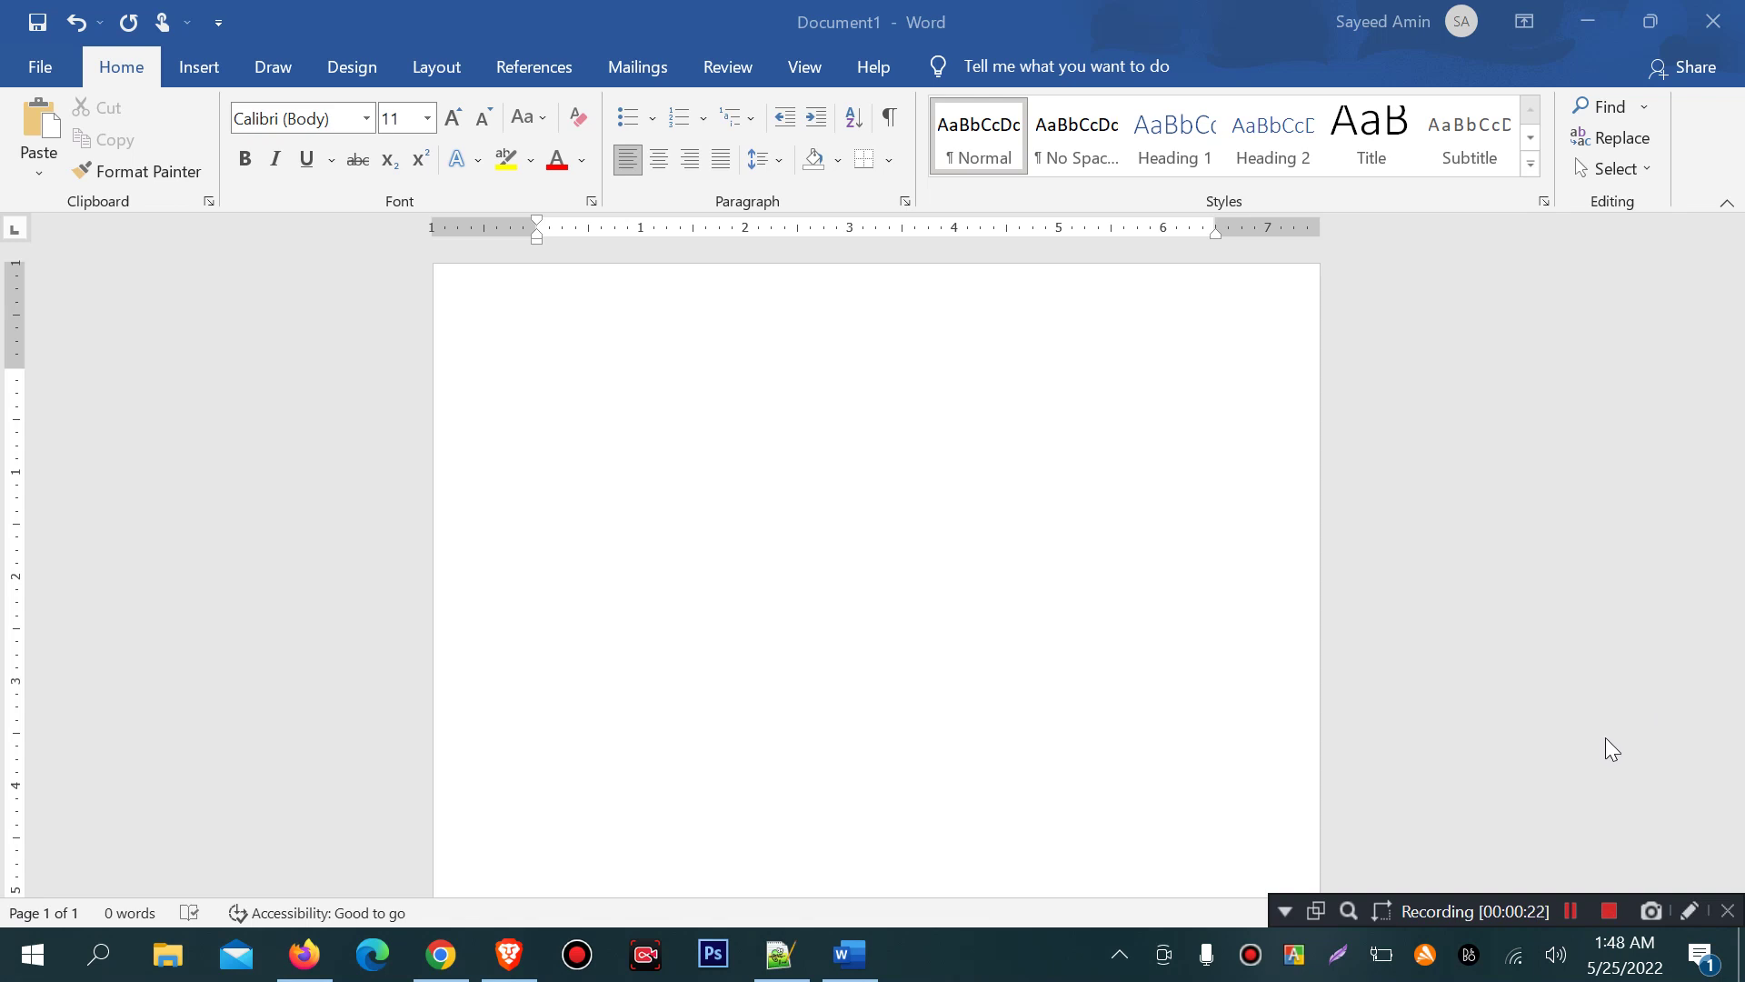
click(1570, 911)
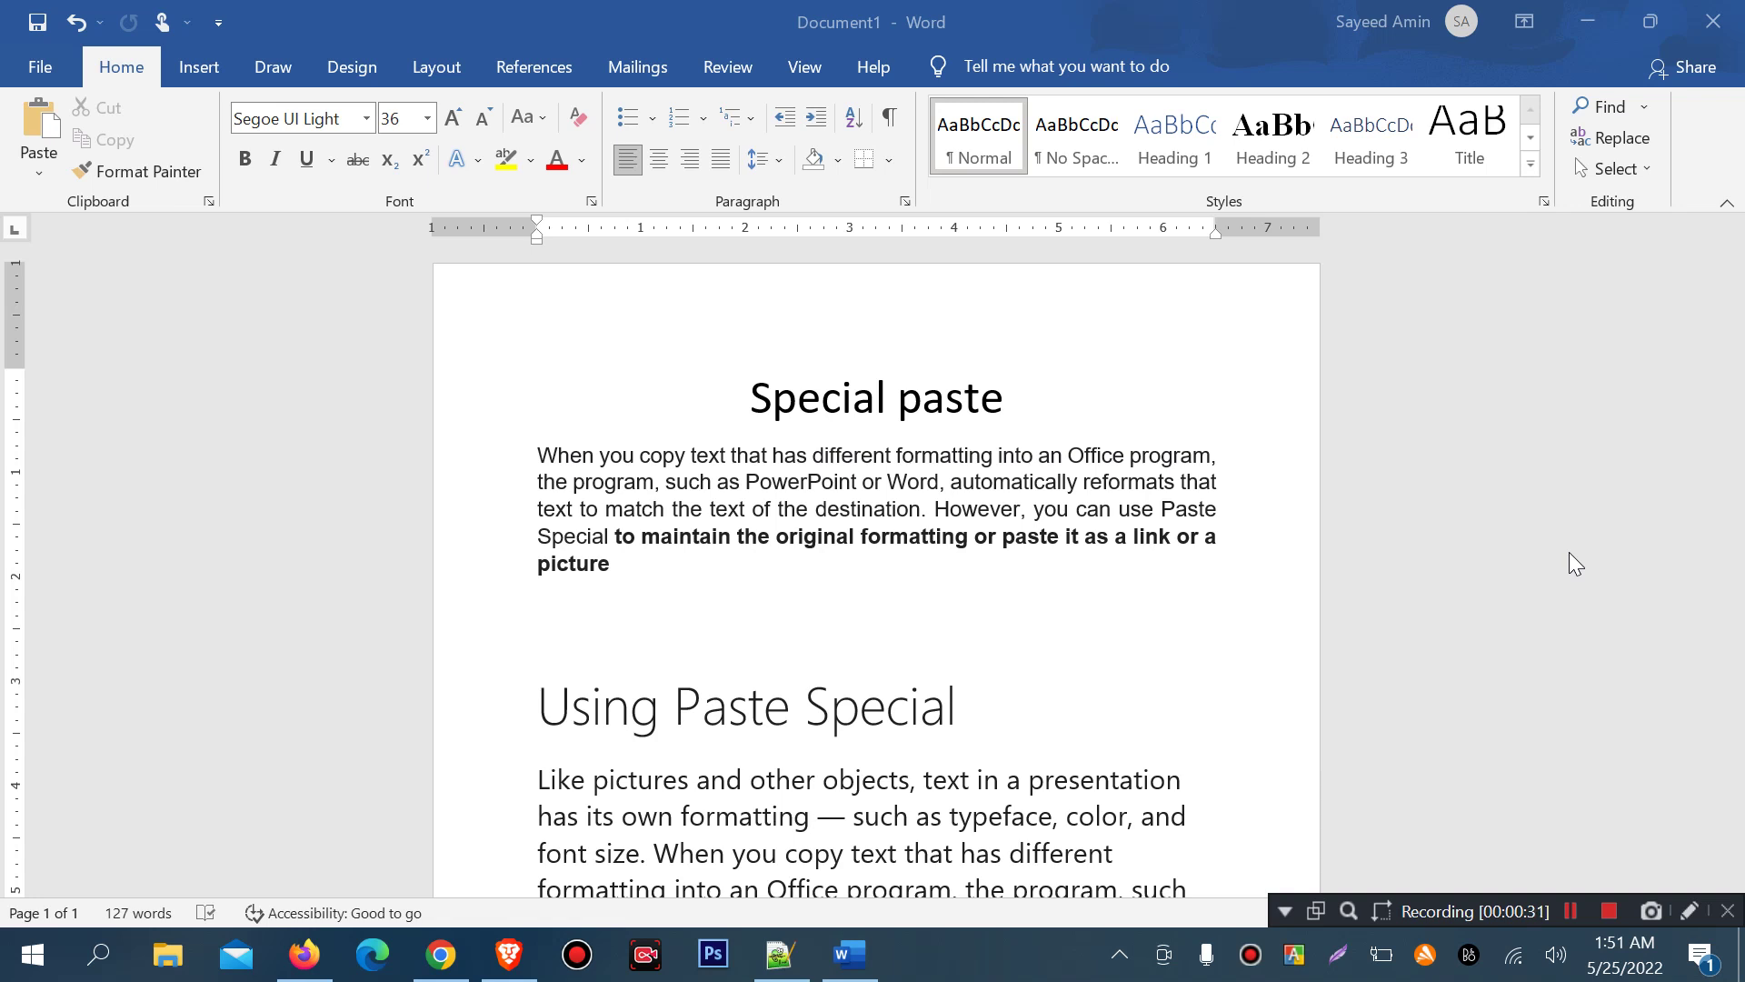
scroll(831, 677, down, 1)
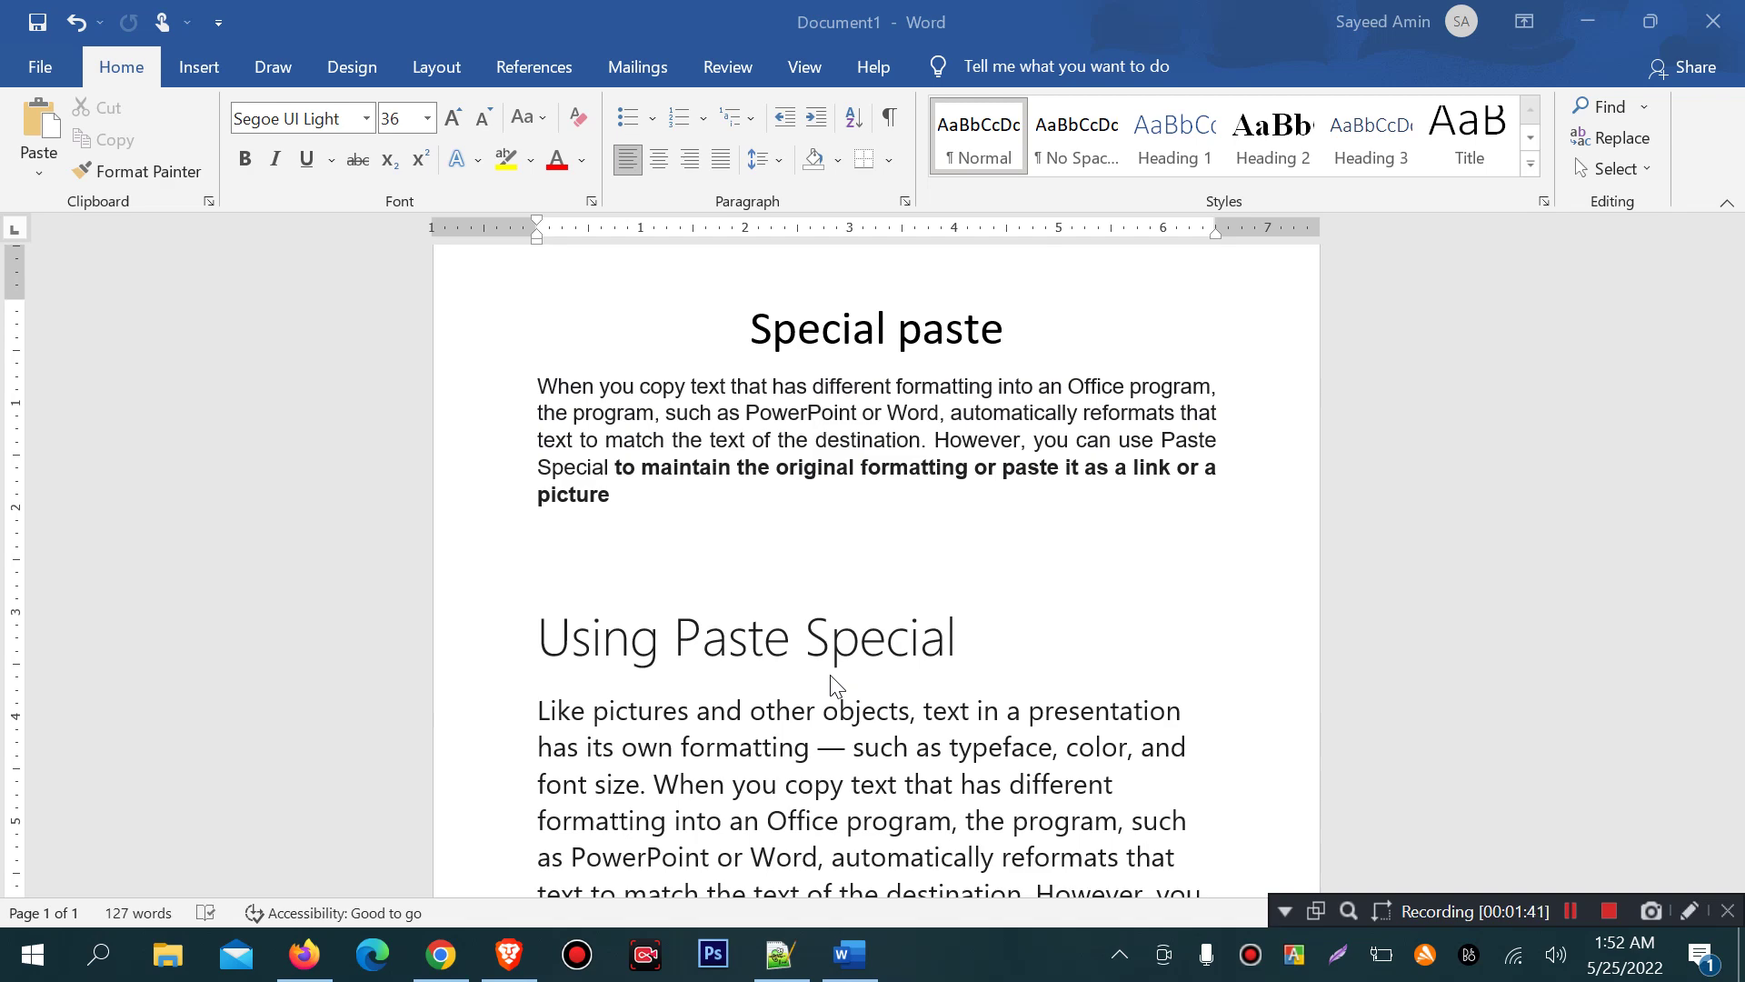
scroll(741, 637, down, 3)
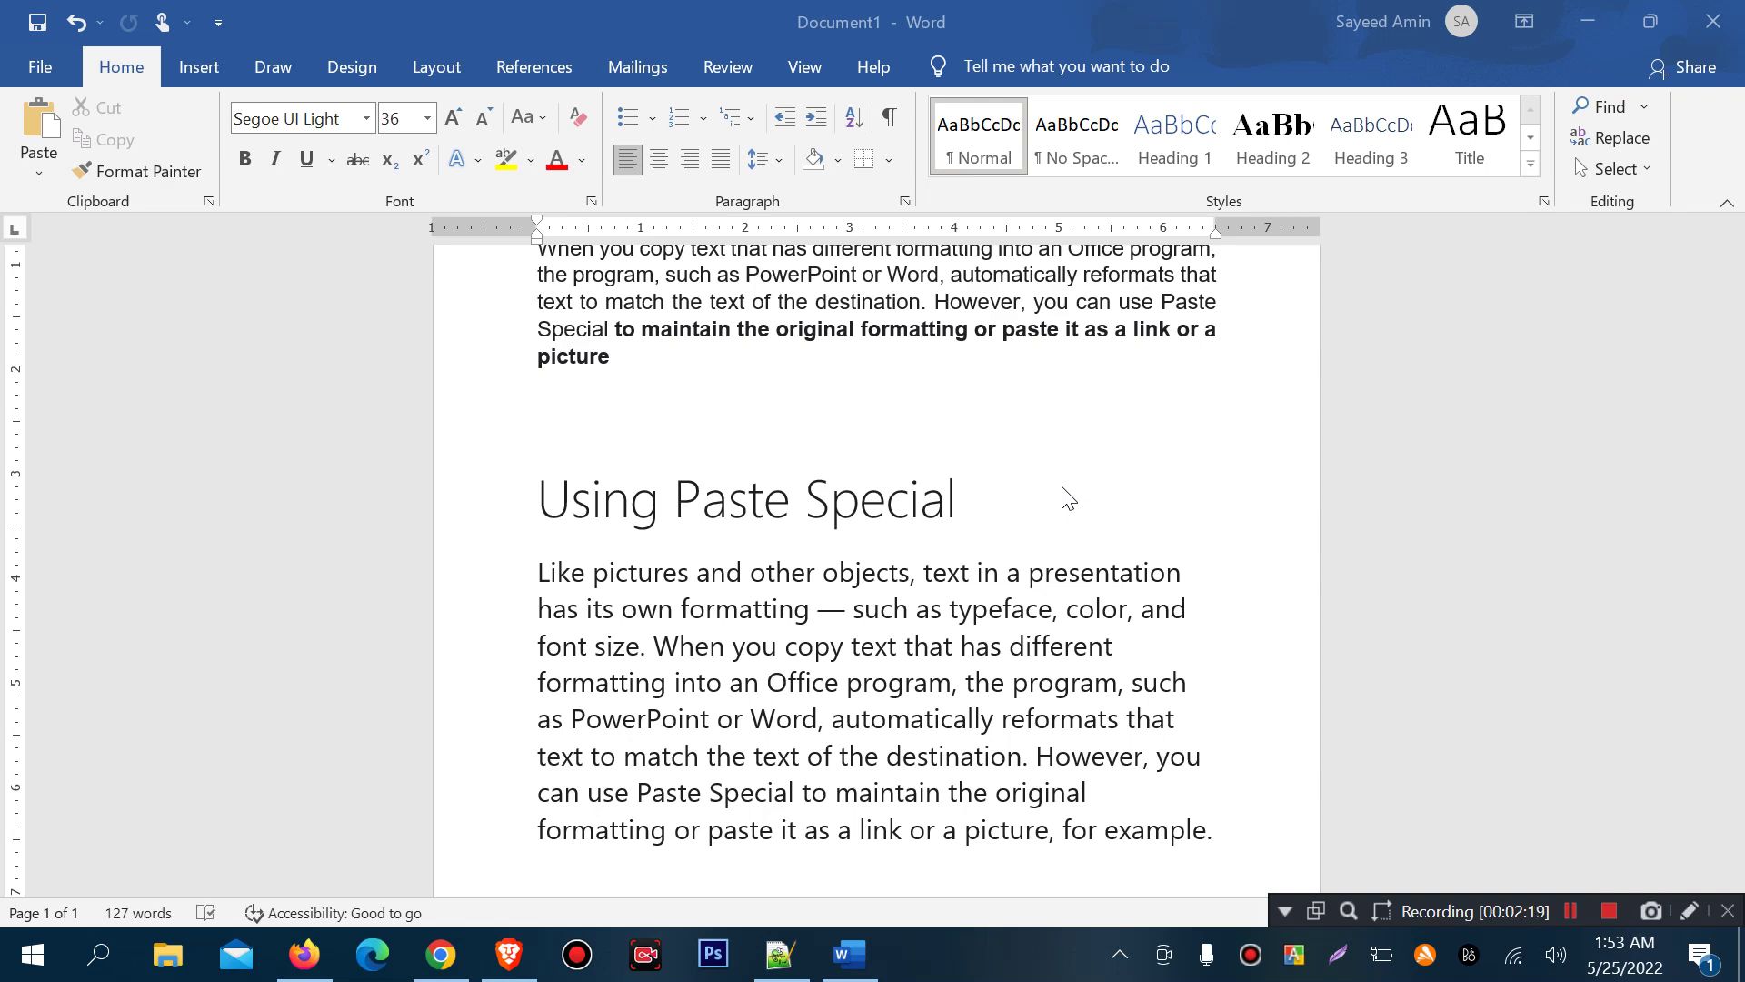
click(1567, 912)
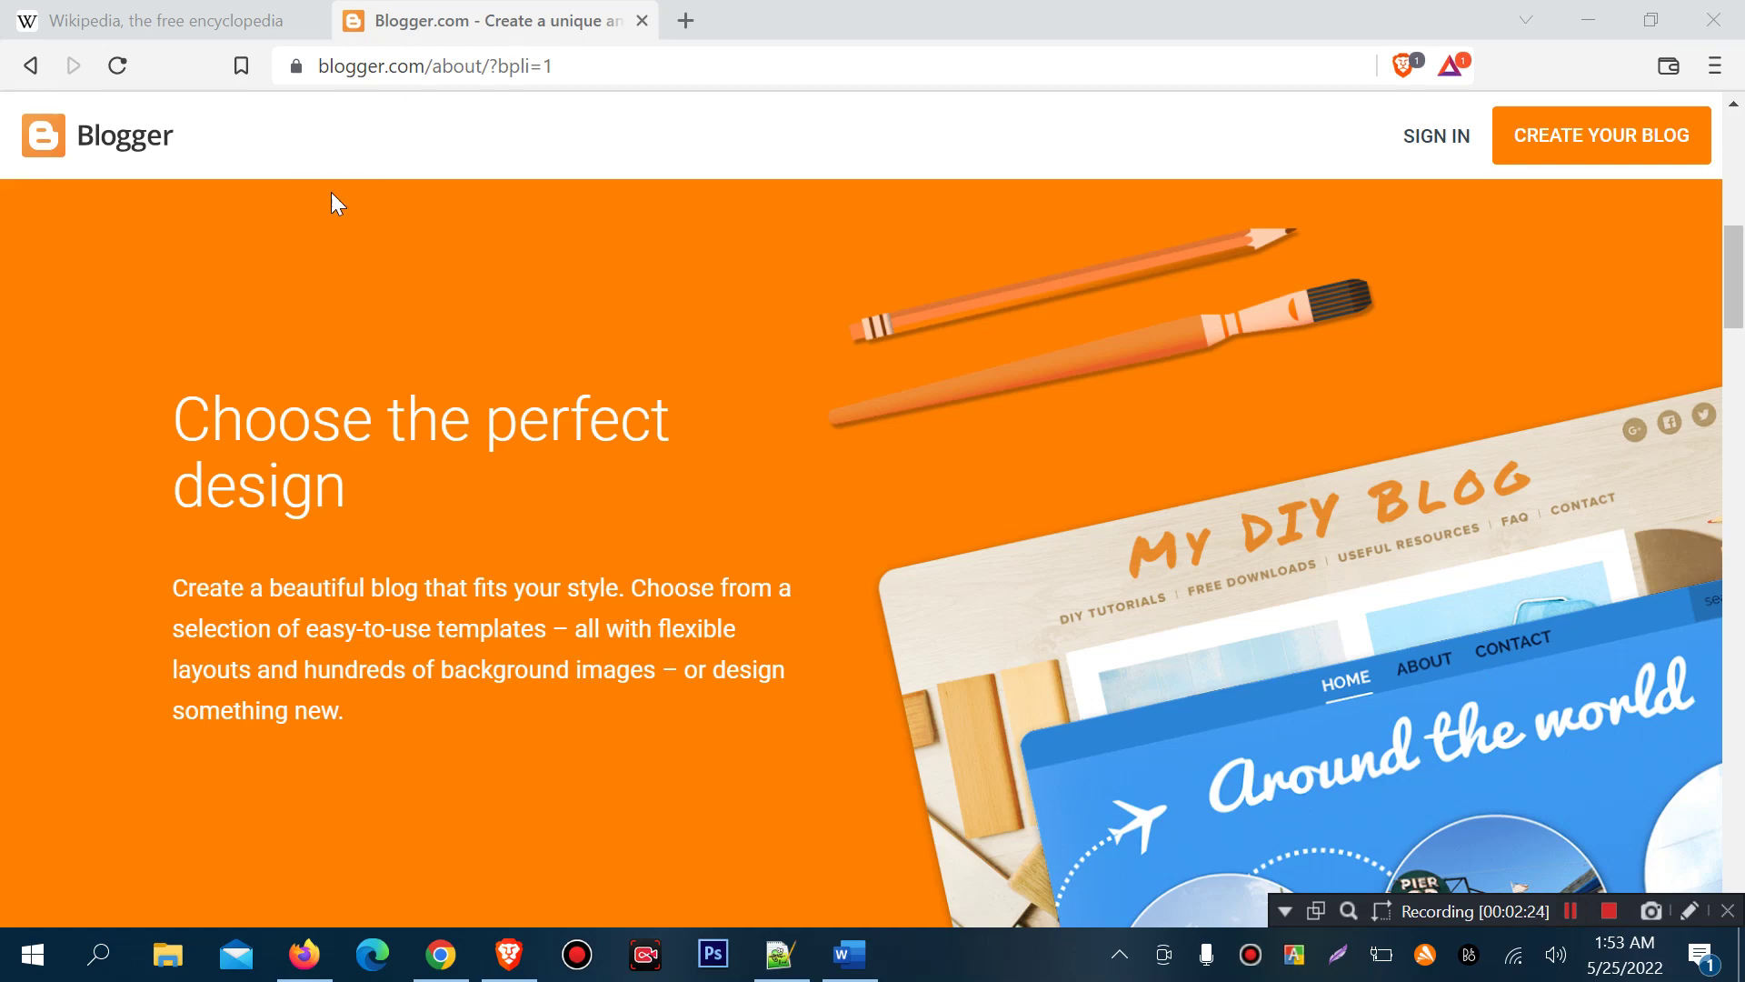
scroll(505, 323, down, 5)
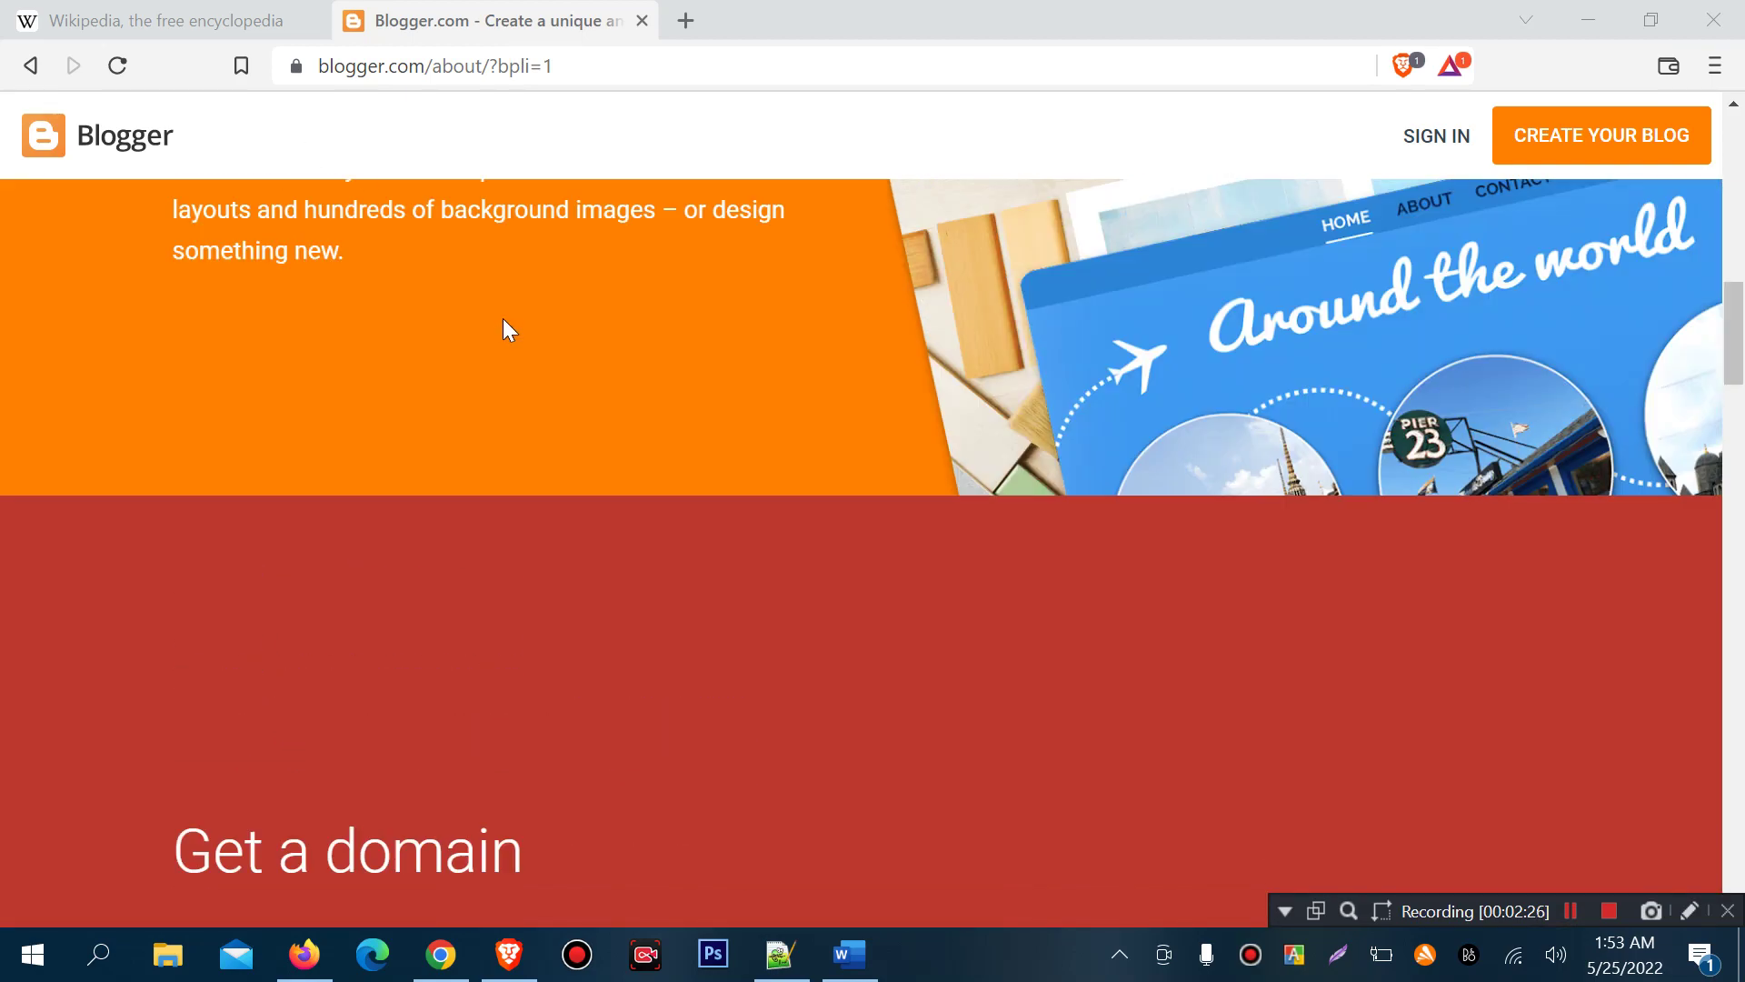
scroll(473, 382, up, 5)
scroll(461, 391, down, 8)
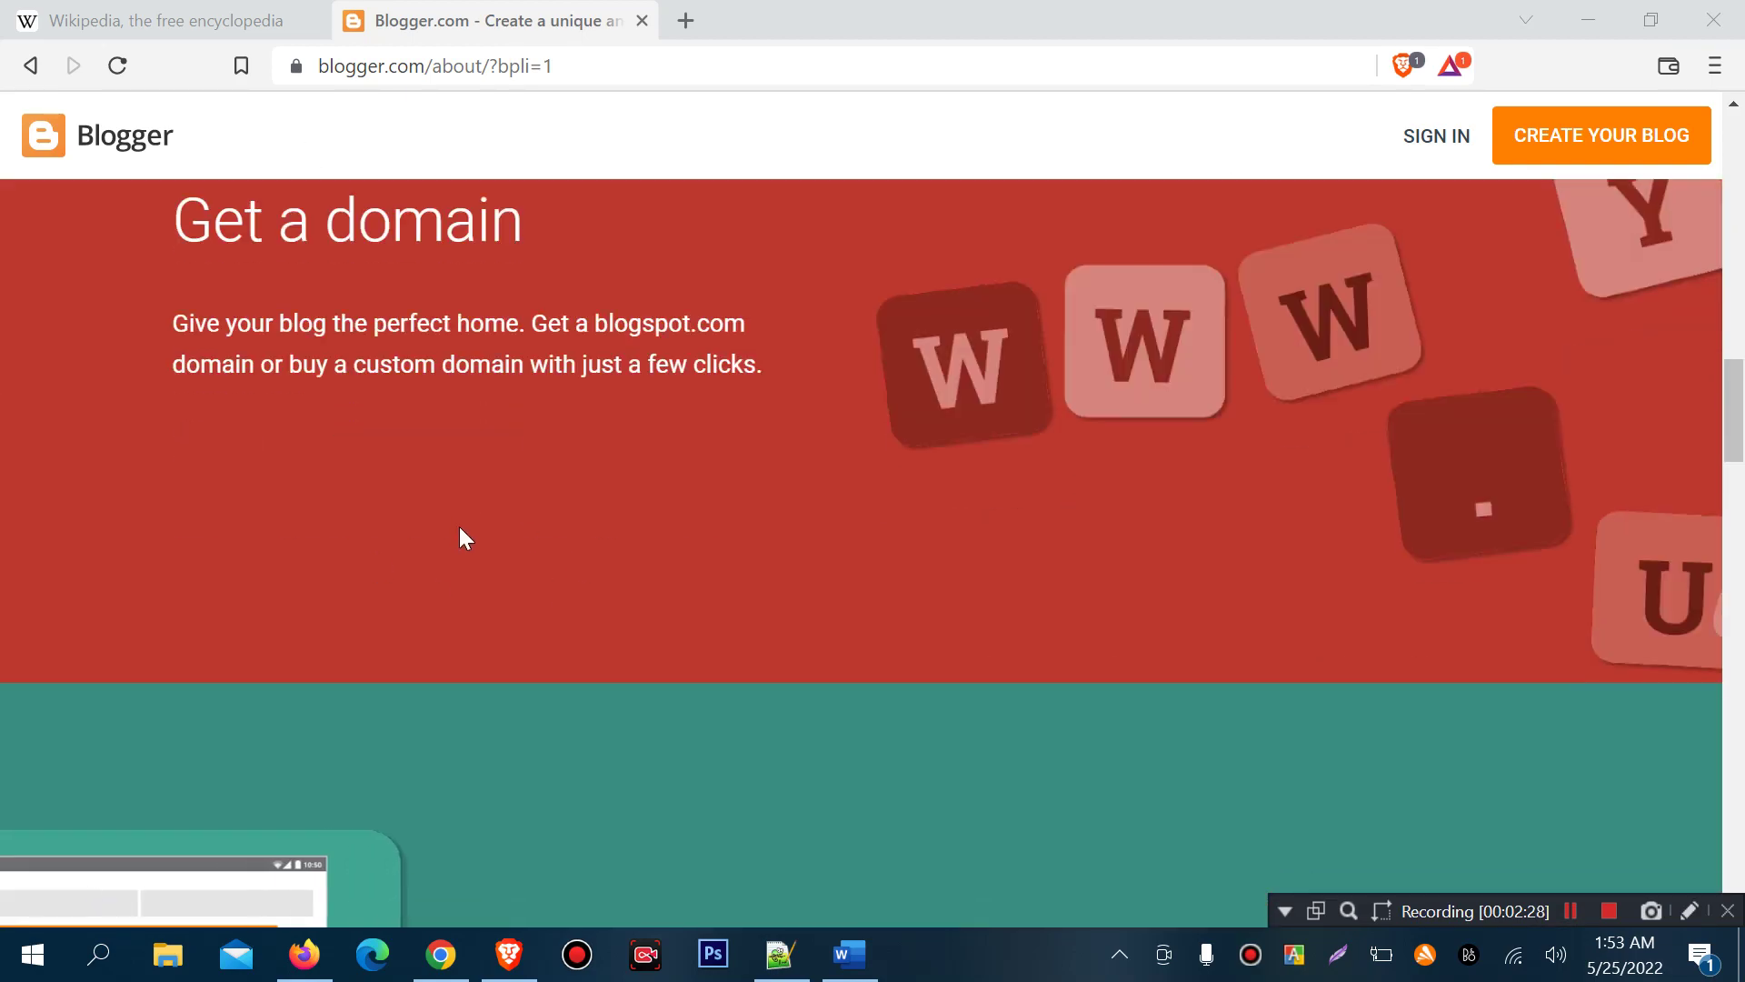
scroll(468, 537, up, 3)
scroll(490, 530, down, 3)
scroll(488, 530, up, 3)
scroll(488, 530, up, 5)
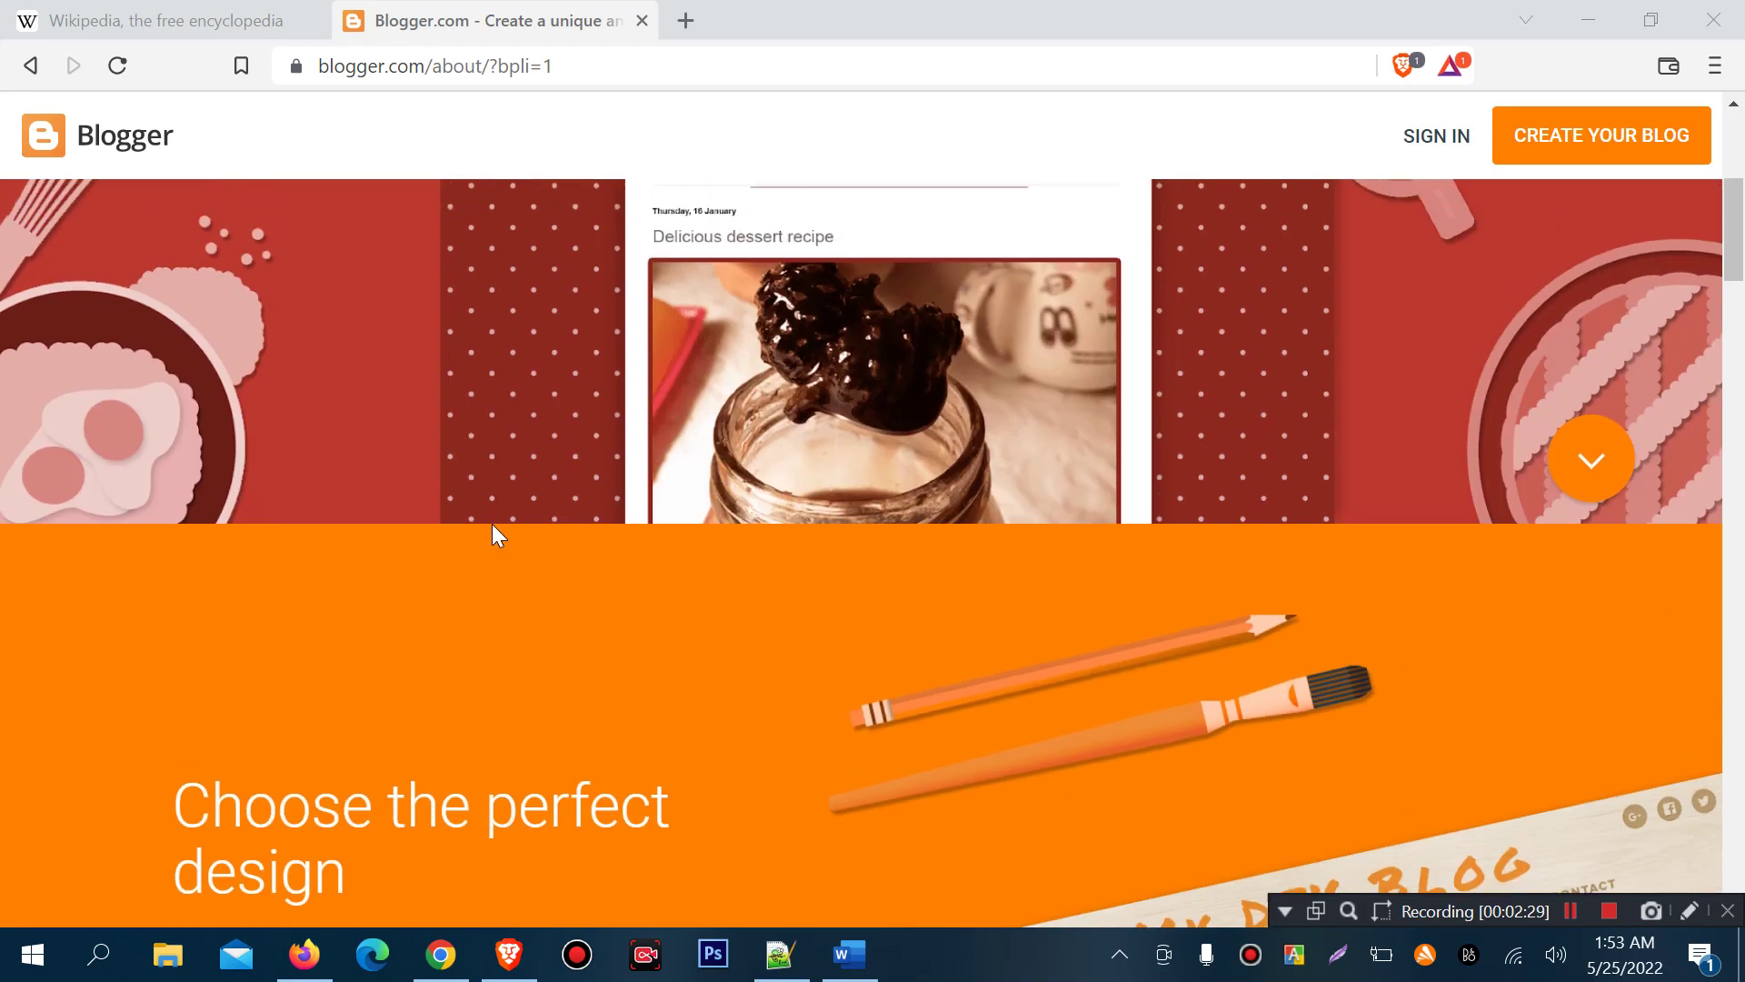
scroll(493, 526, up, 5)
scroll(493, 534, down, 5)
Insert a page break after the existing text and clear stray test text from page two.
click(850, 955)
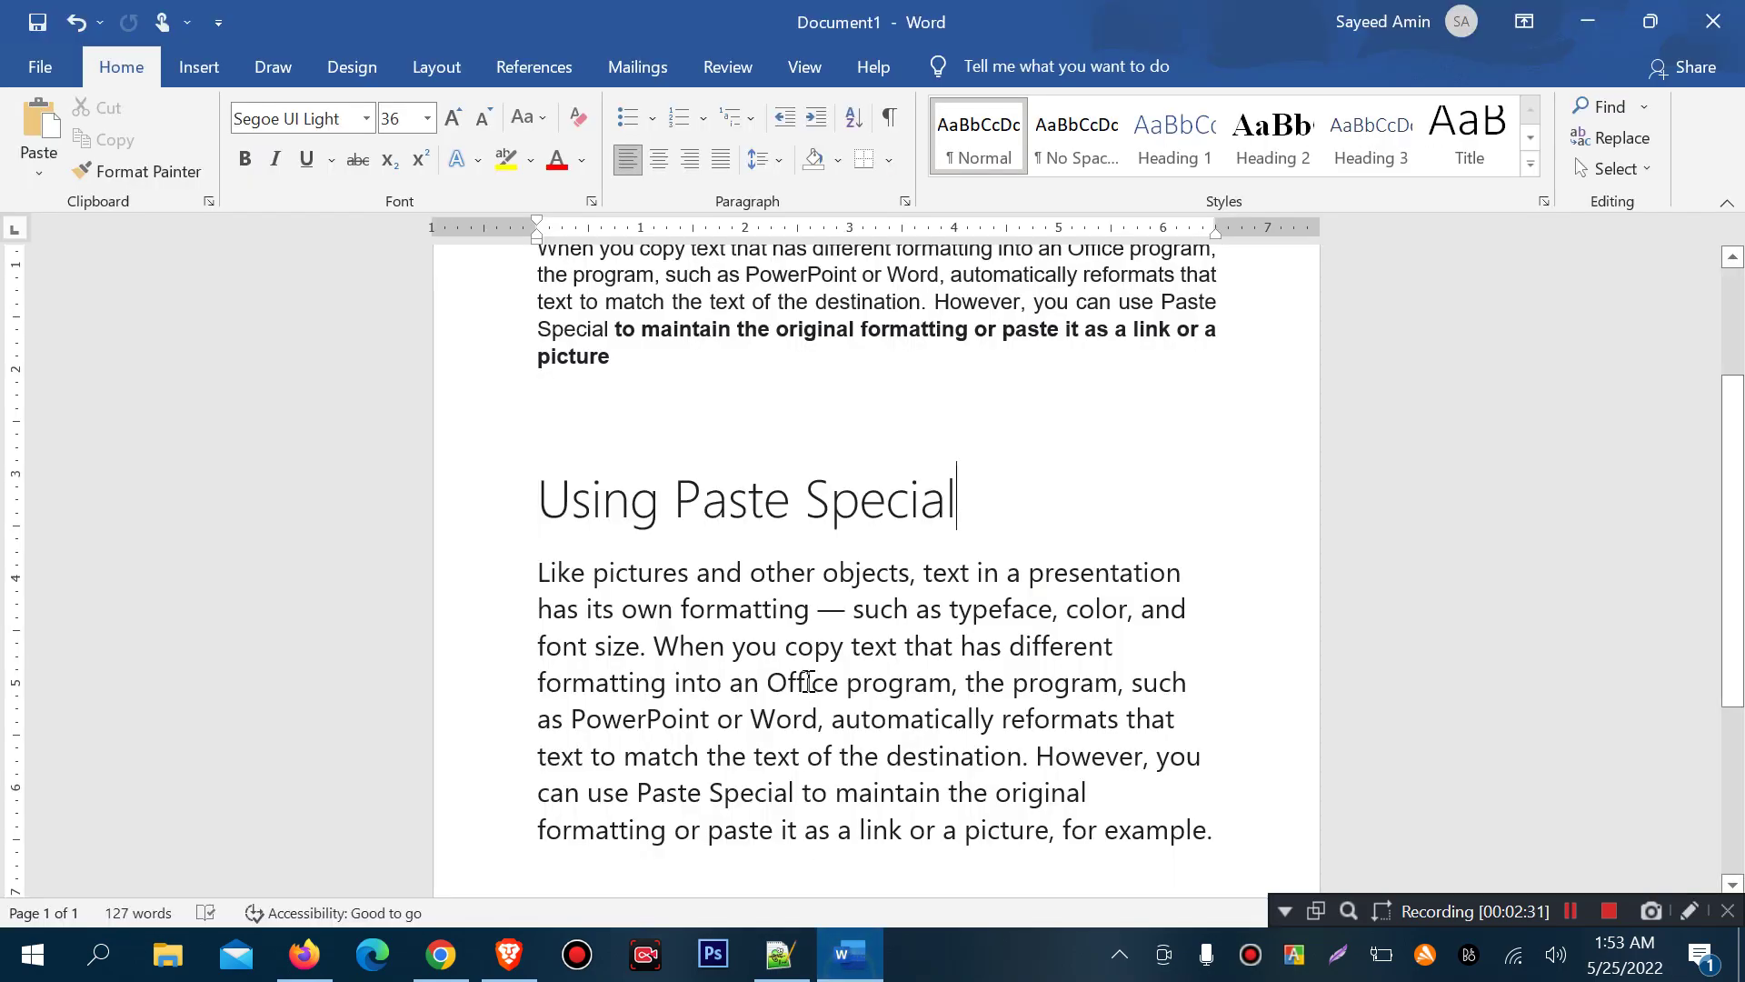
scroll(807, 681, down, 3)
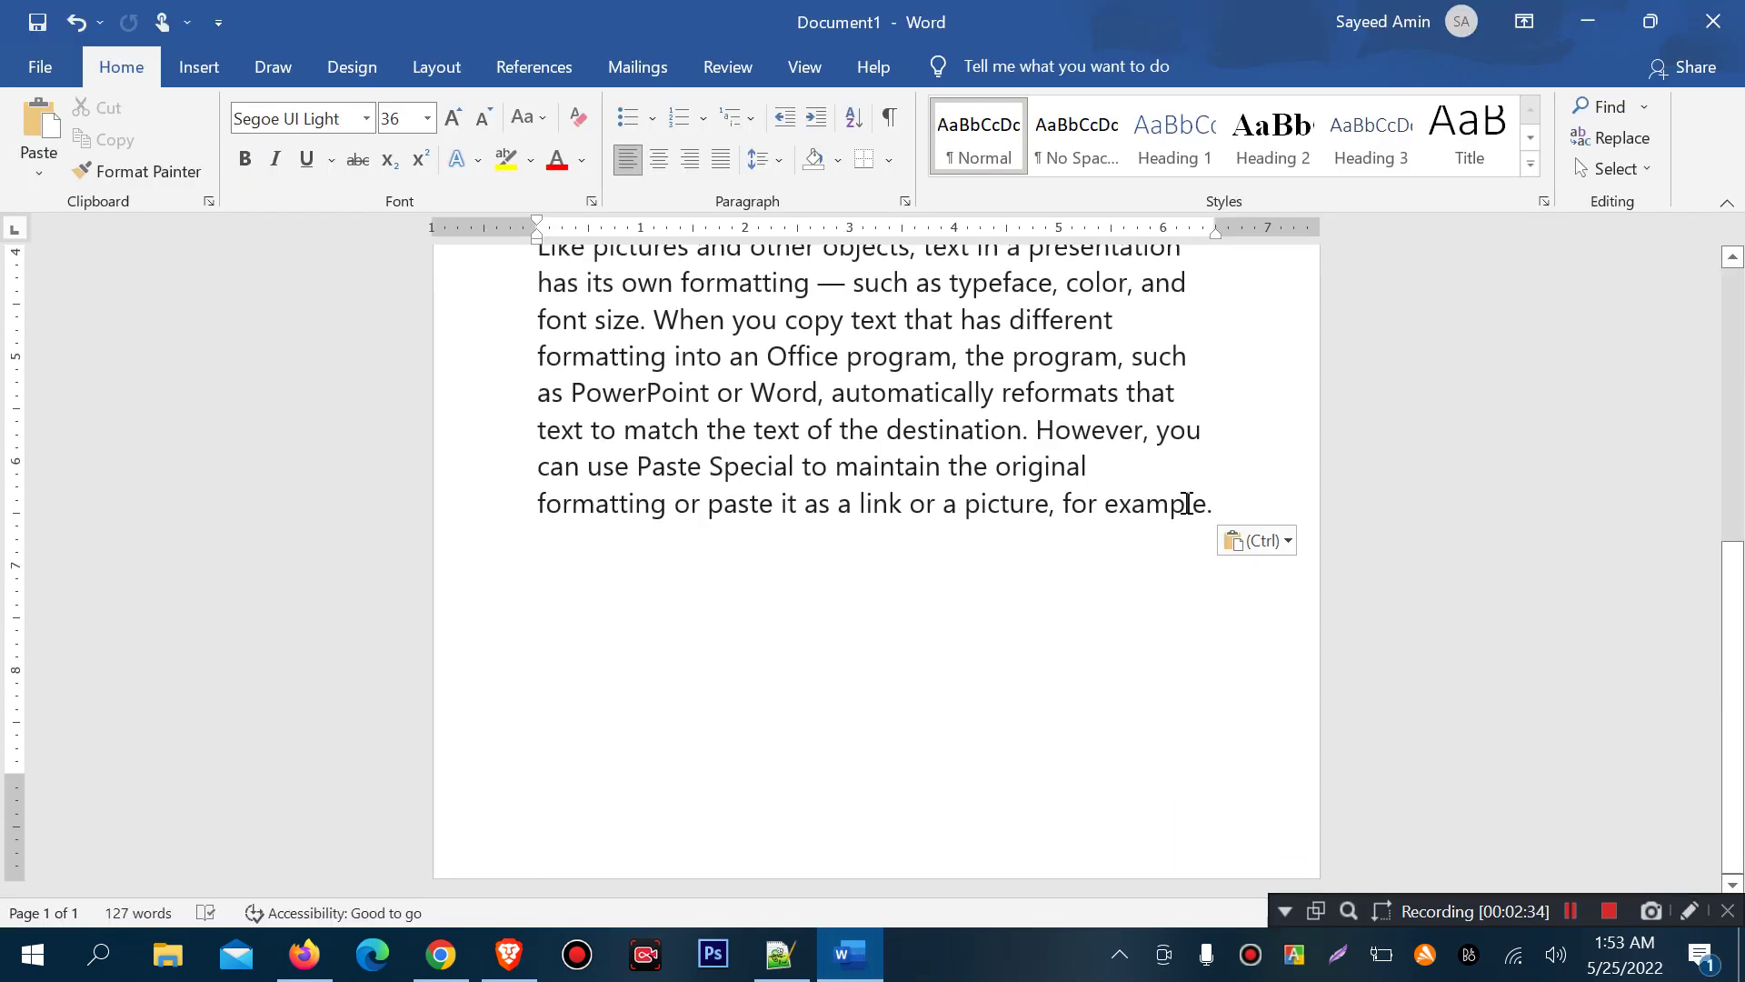
click(1077, 587)
click(1040, 624)
key(ctrl+Return)
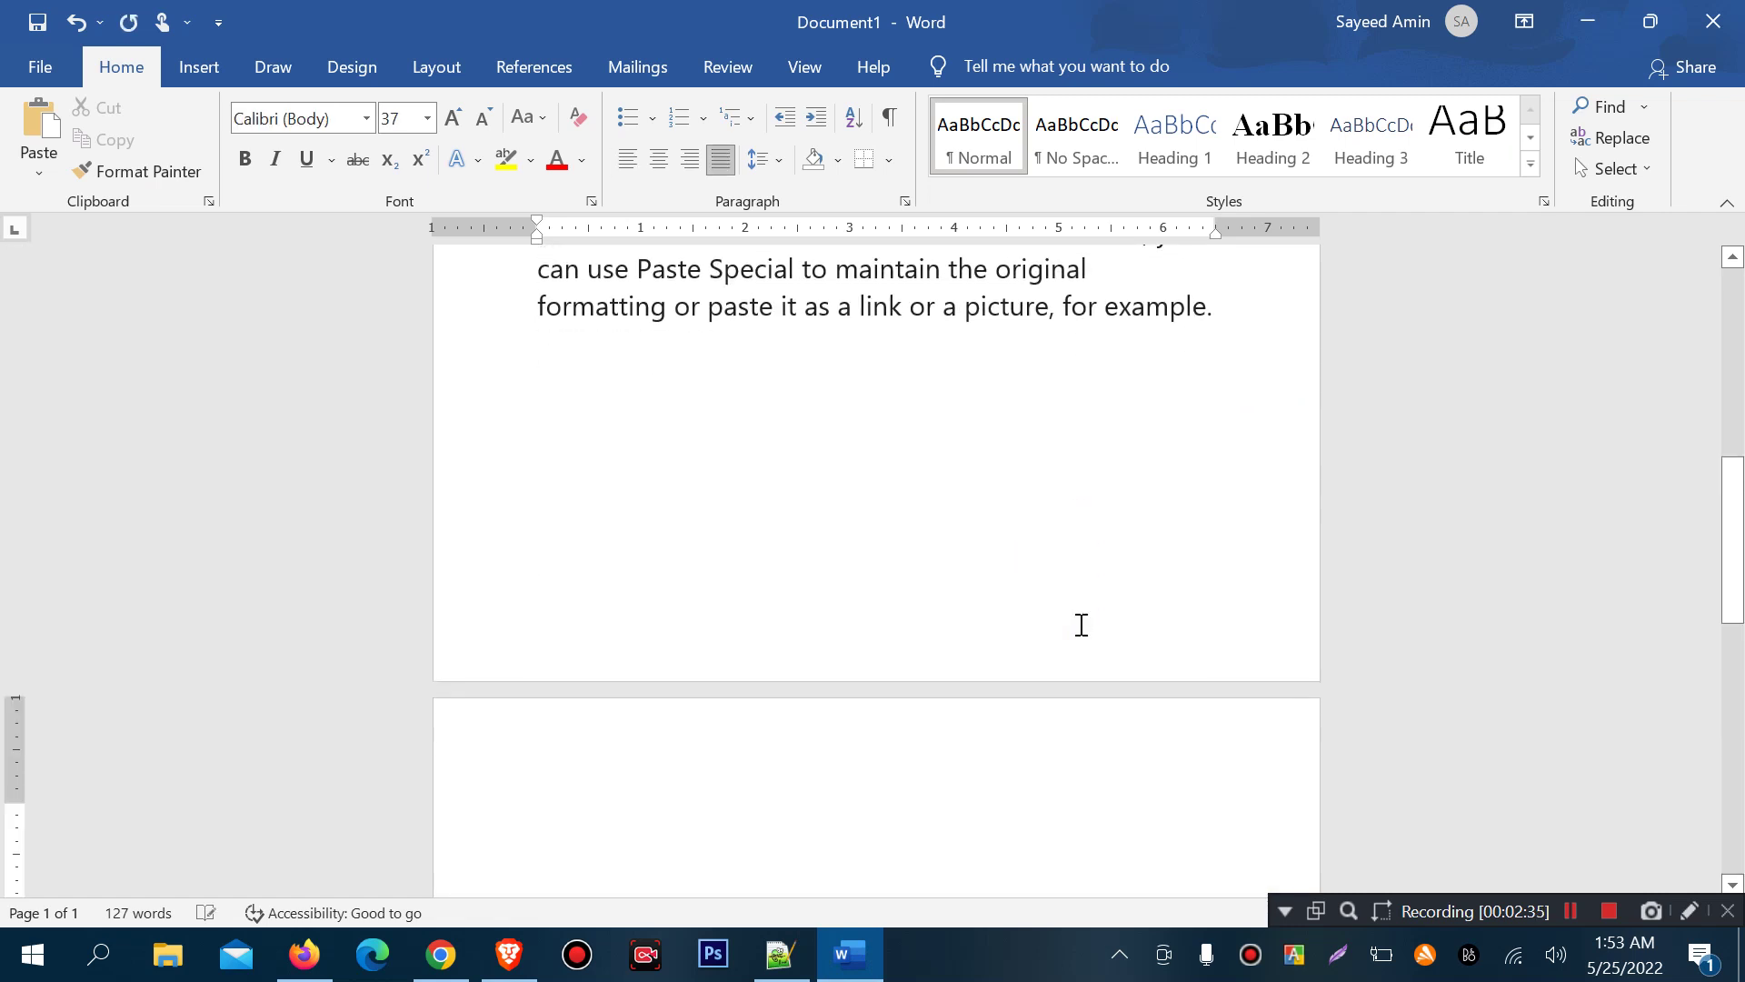
text(asdsdsdsadas)
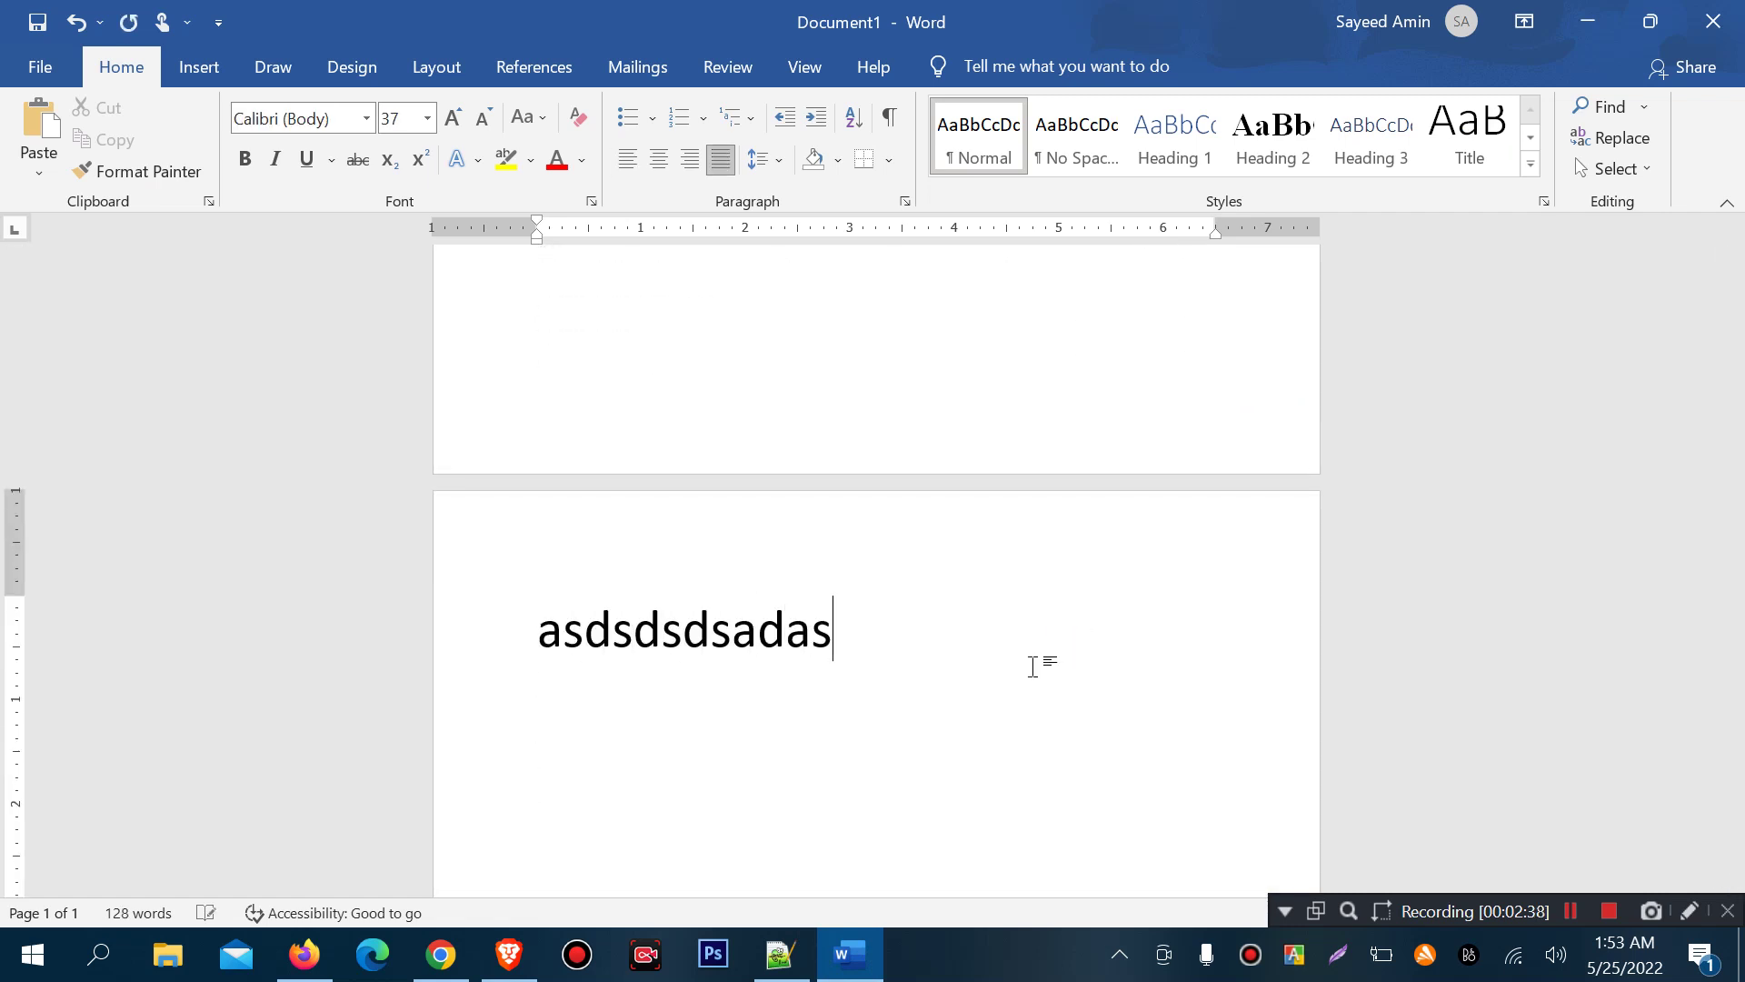
click(898, 675)
drag(897, 675, 556, 618)
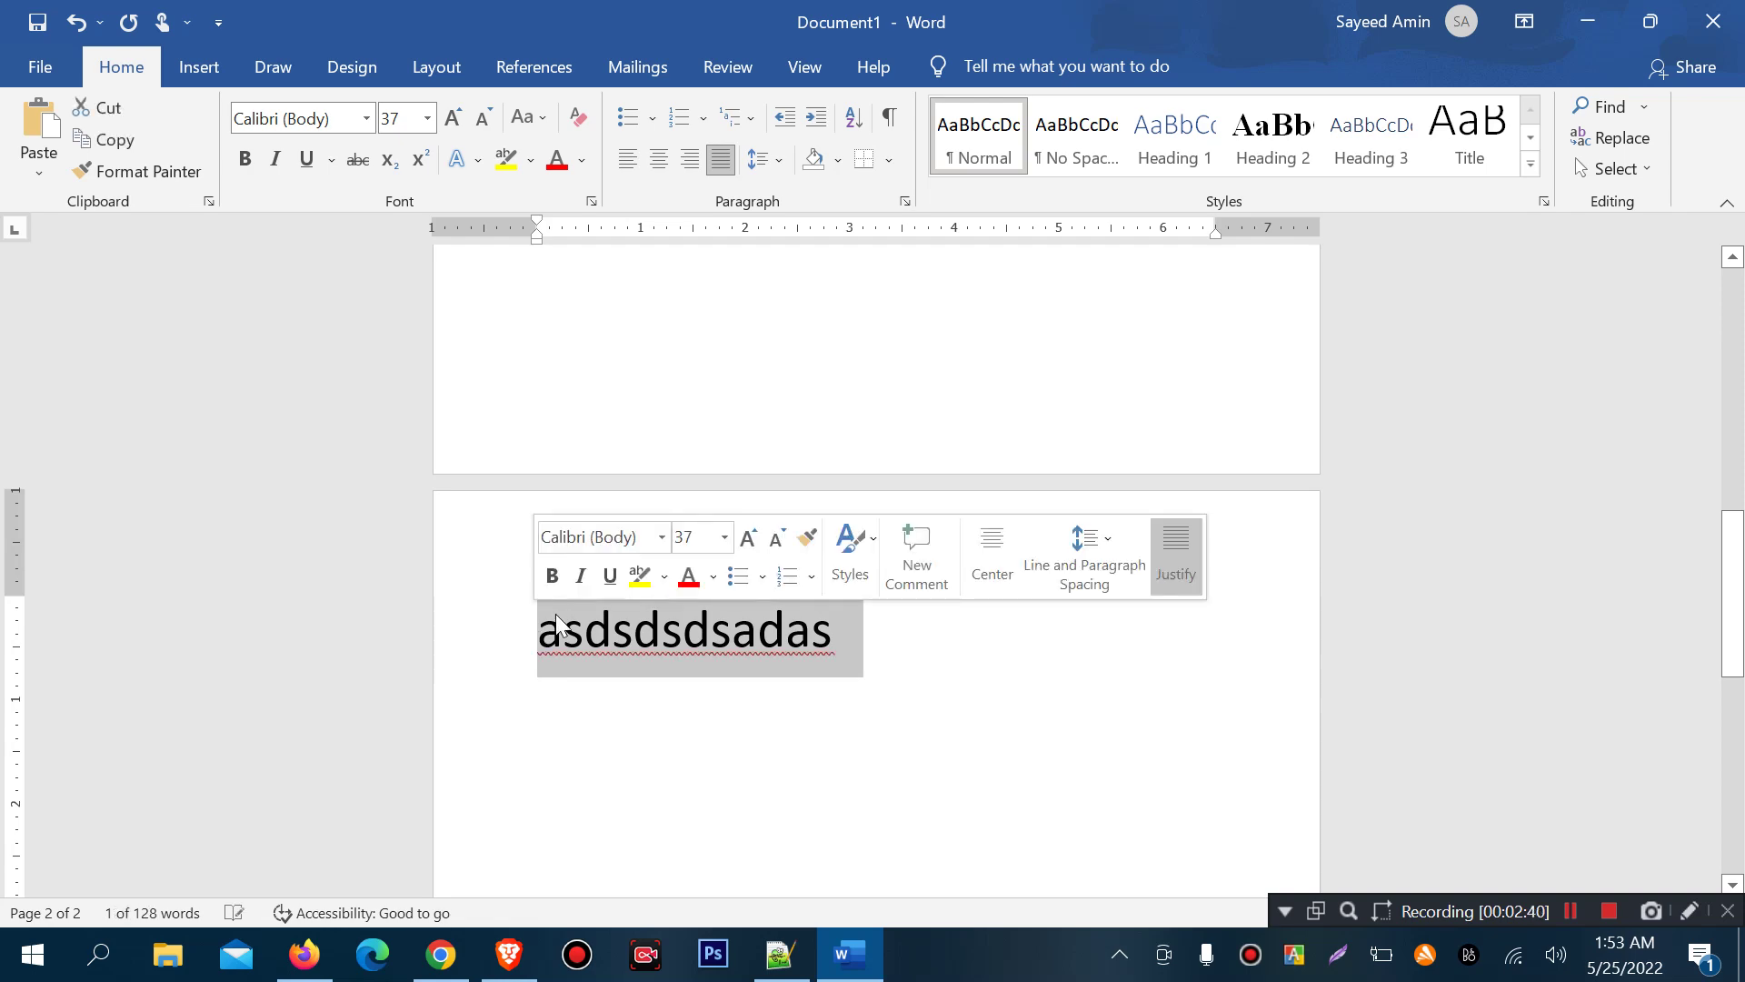
key(BackSpace)
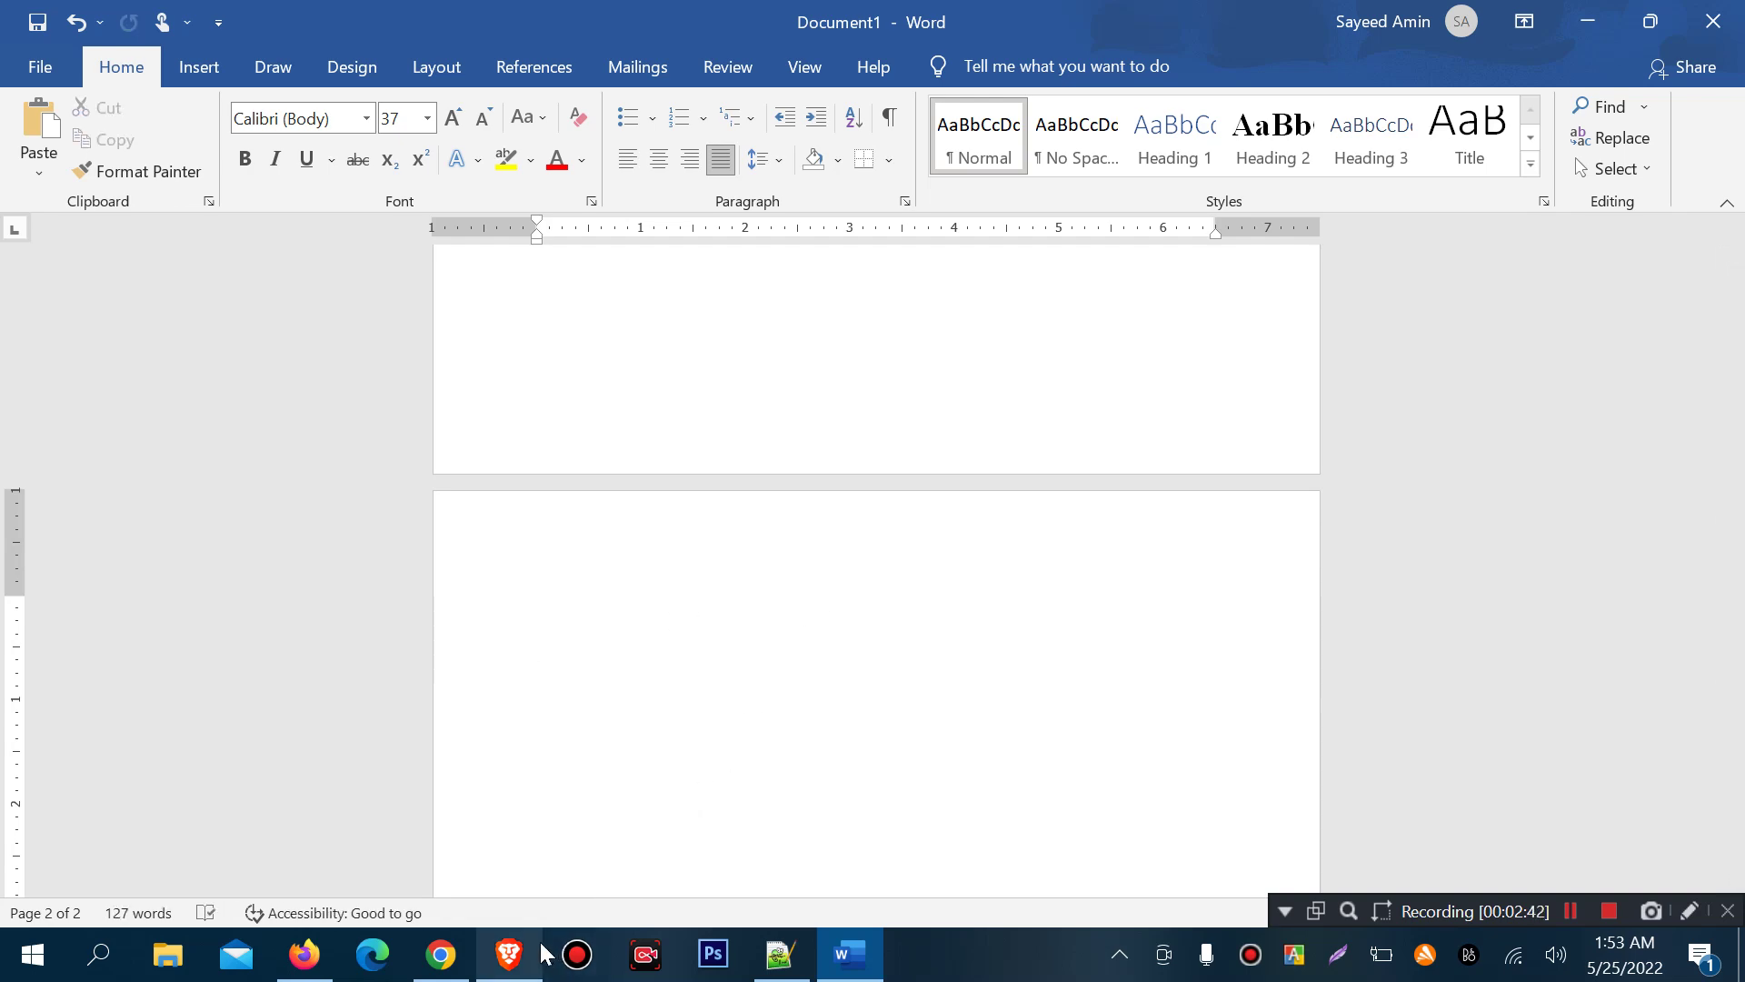
Copy the 'Choose the perfect design' heading and paragraph from the Blogger page.
click(509, 954)
scroll(472, 554, up, 2)
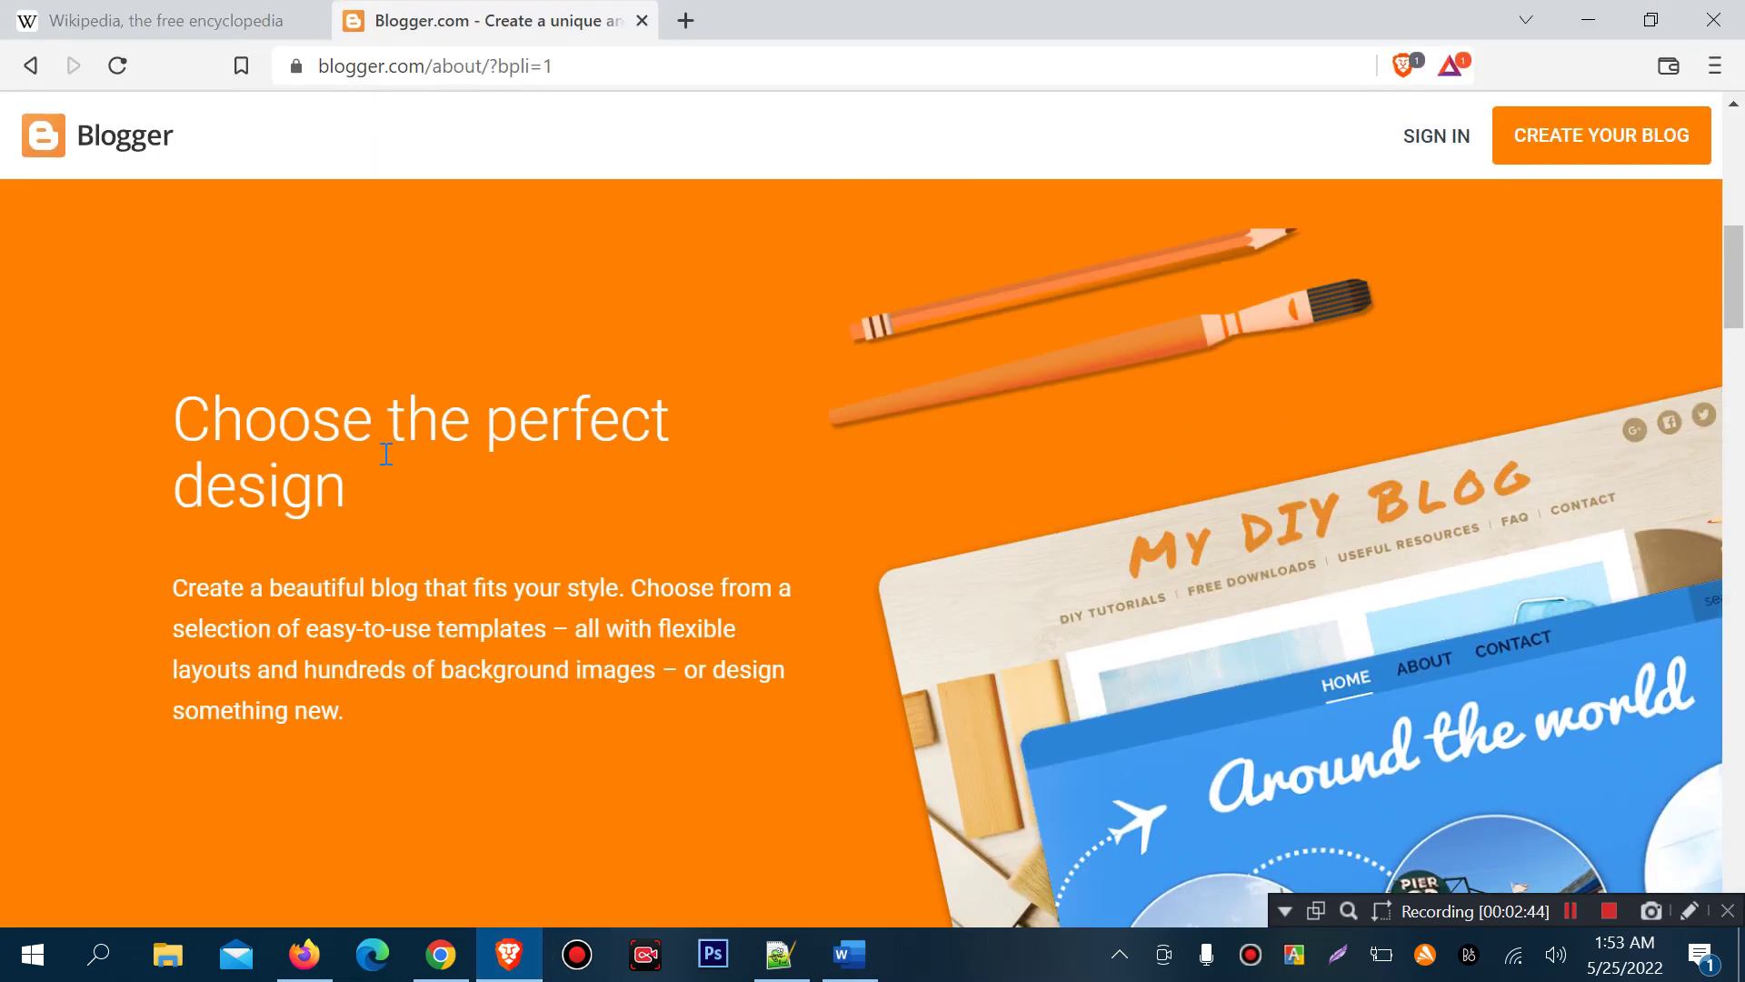
drag(357, 708, 175, 400)
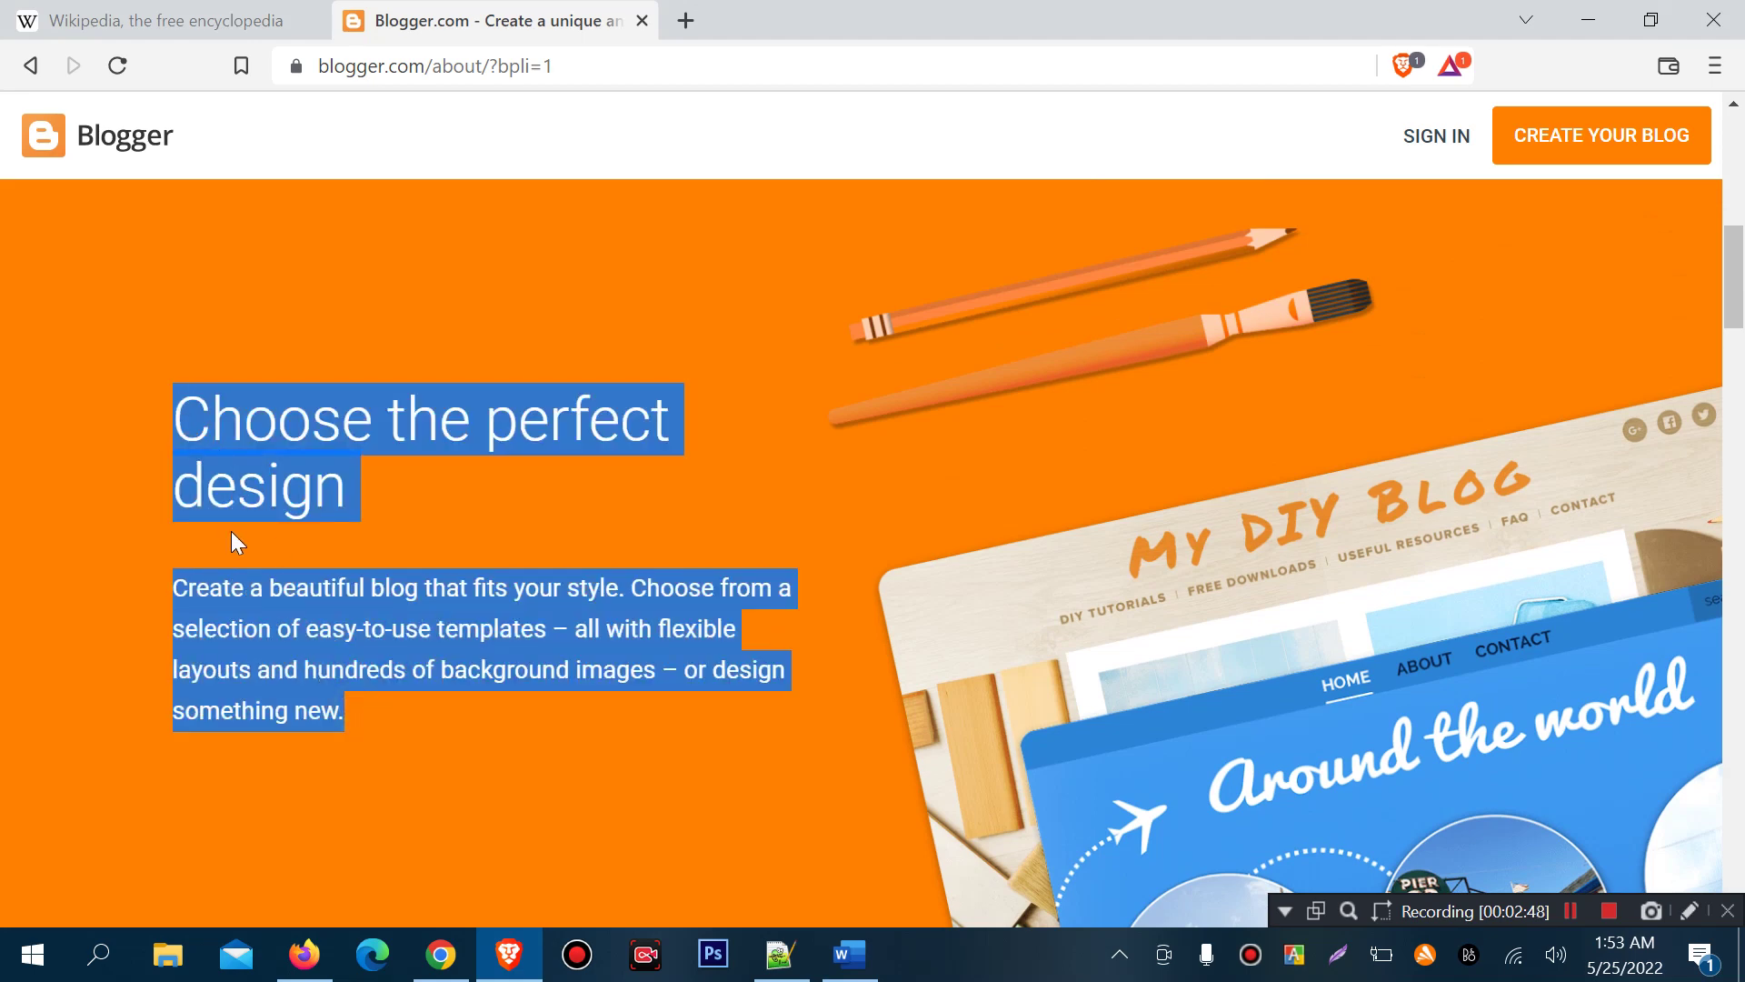
click(850, 954)
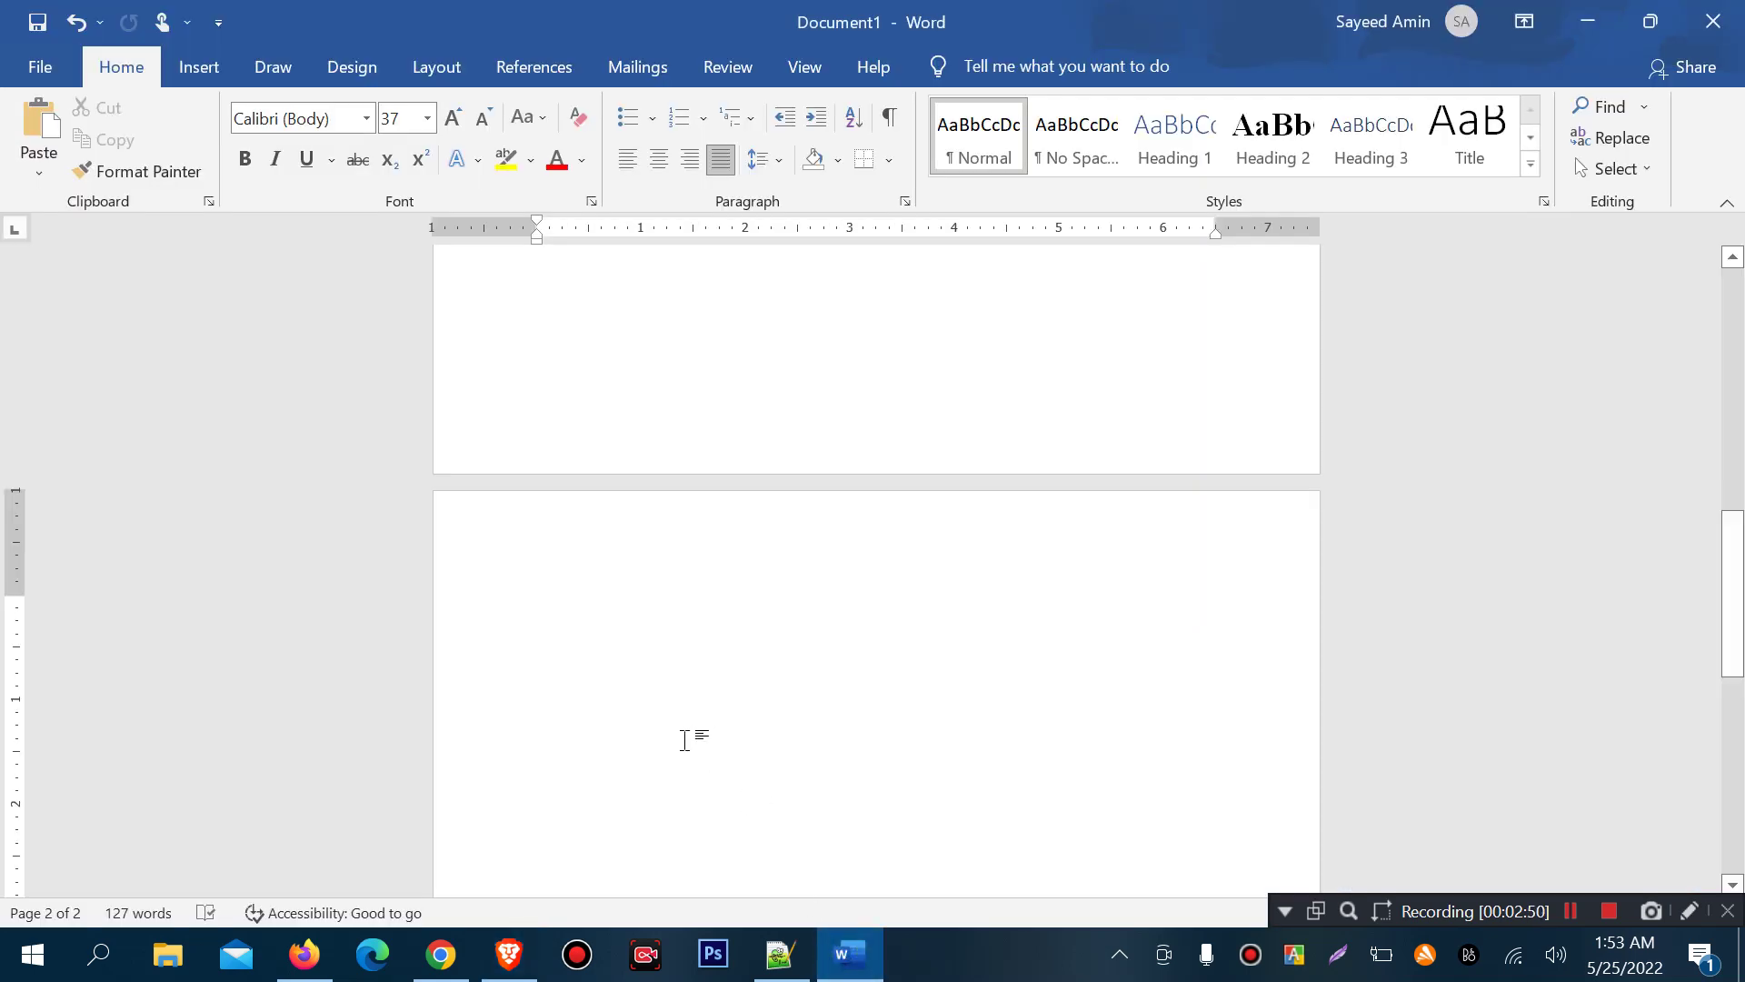
Paste the orange 'Choose the perfect design' section onto page two, then copy Blogger's 'Get a domain' text.
text(Choose the perfect design Create a beautiful blog that fits your style. Choose from a selection of easy-to-use templates – all with flexible layouts and hundreds of background images – or design something new.)
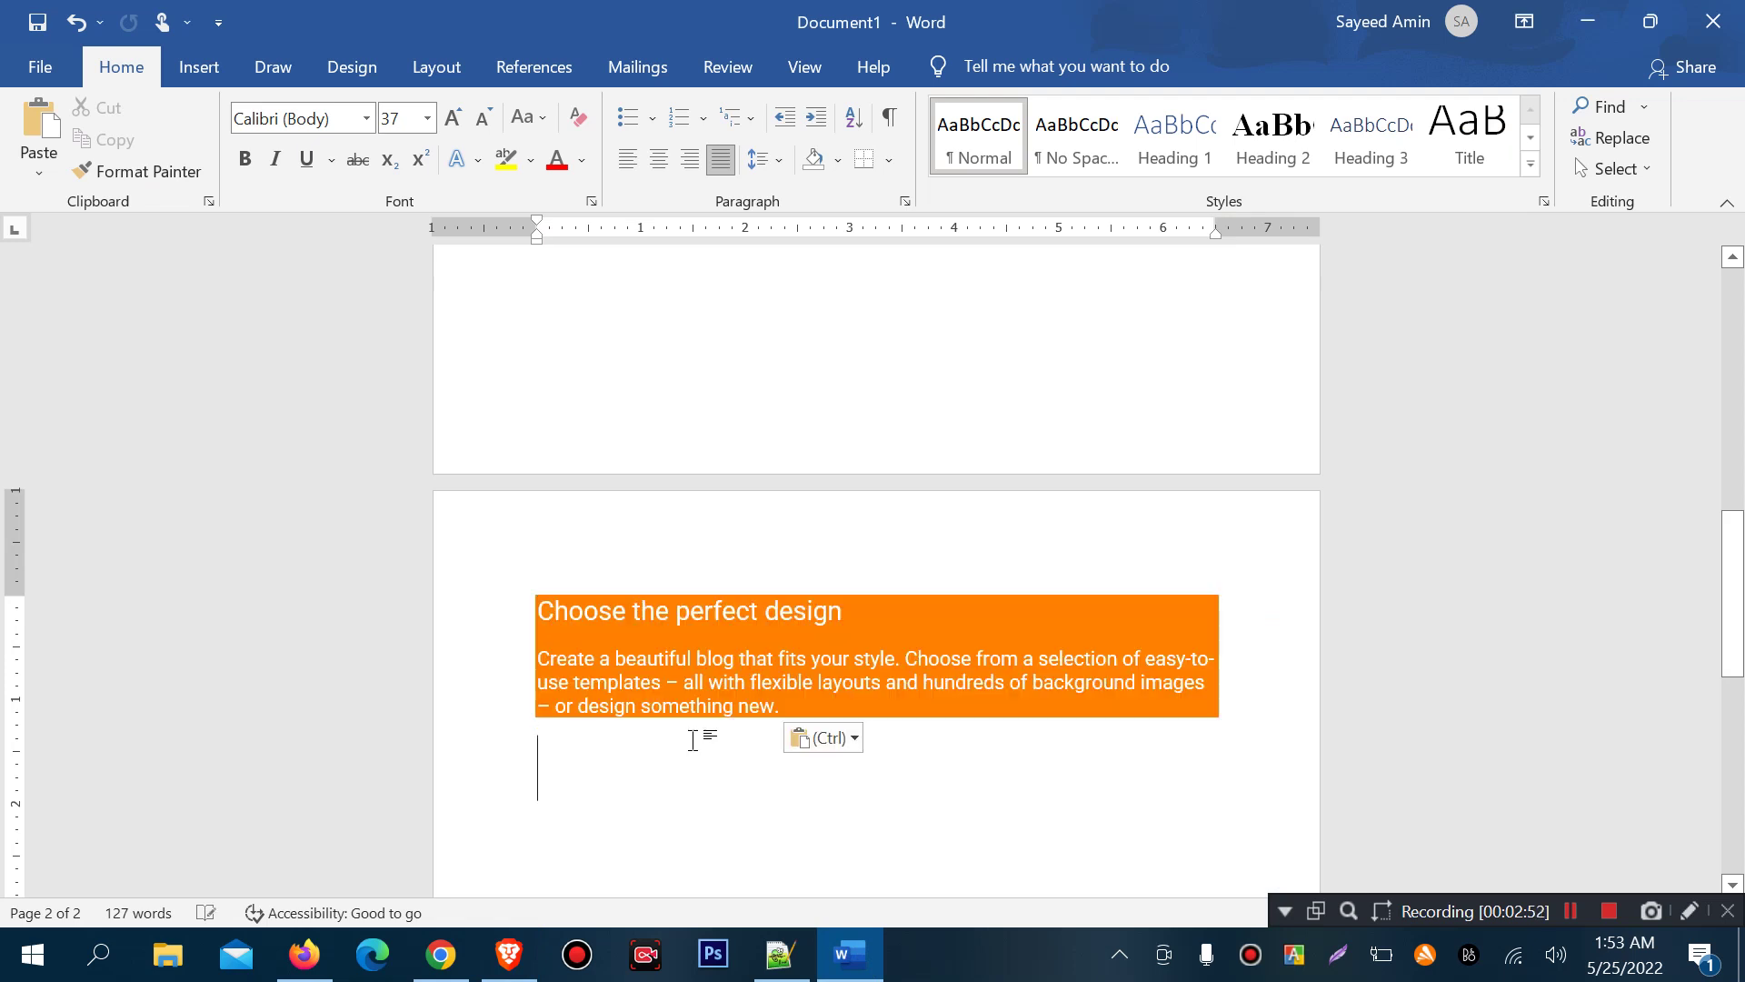
scroll(707, 616, down, 1)
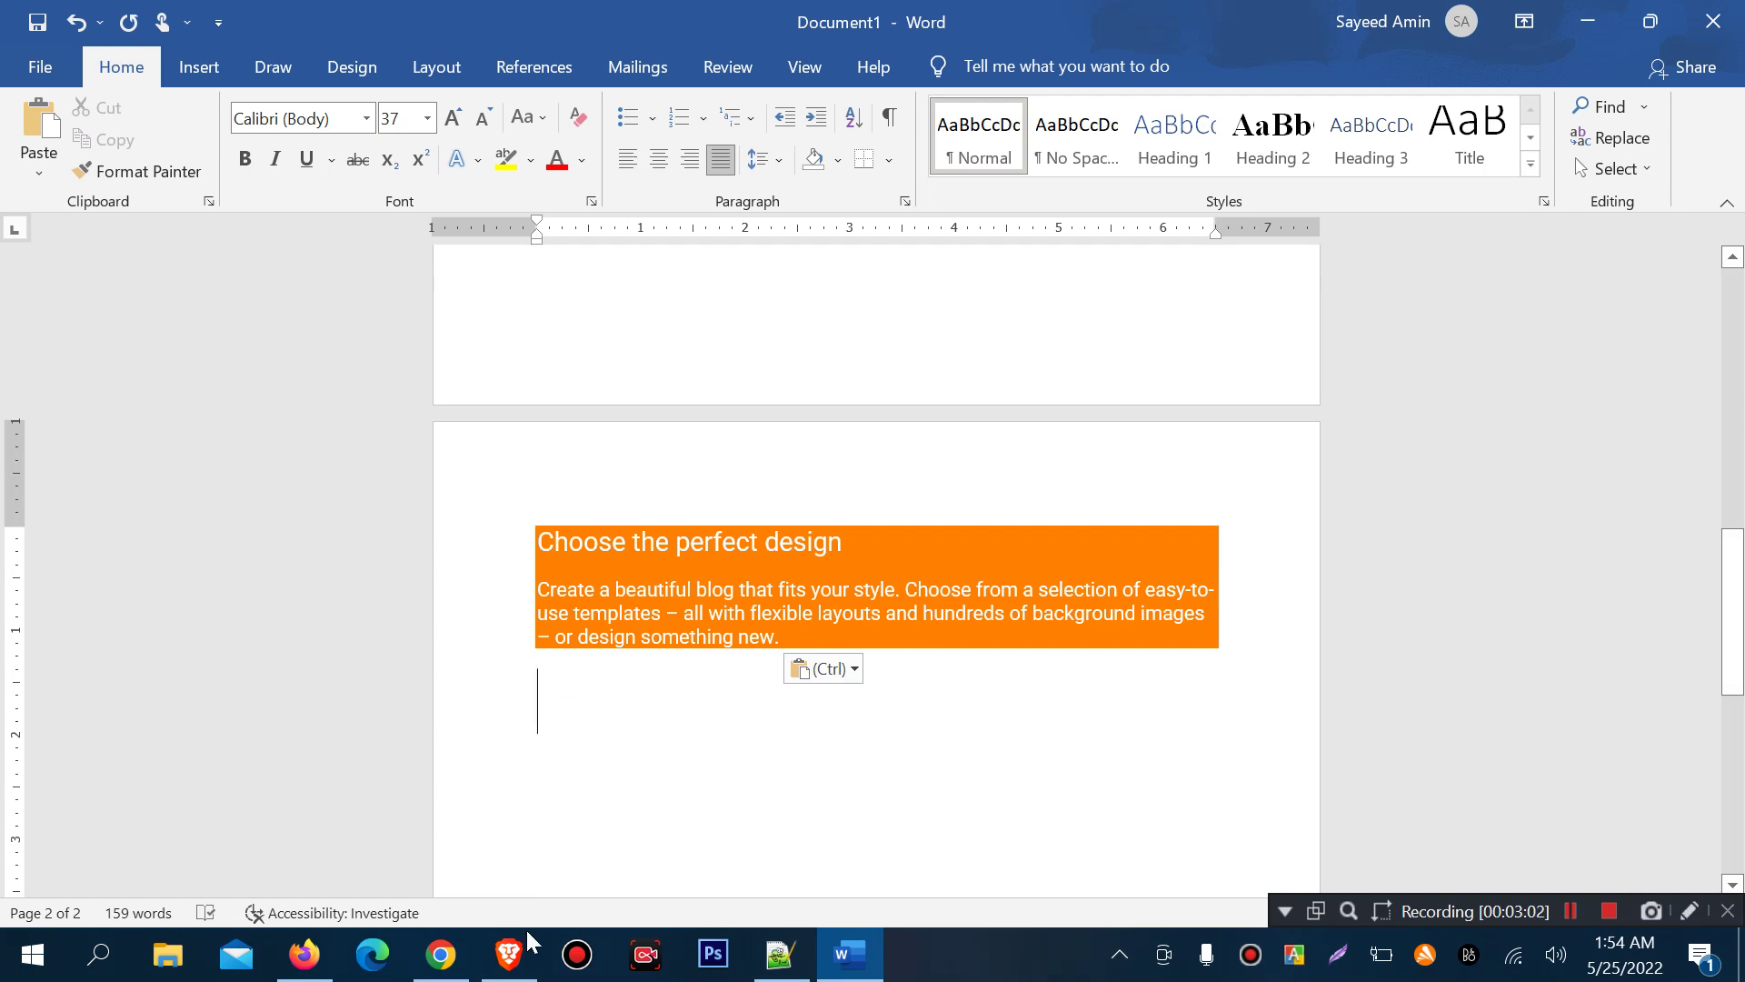
click(509, 954)
scroll(529, 667, up, 10)
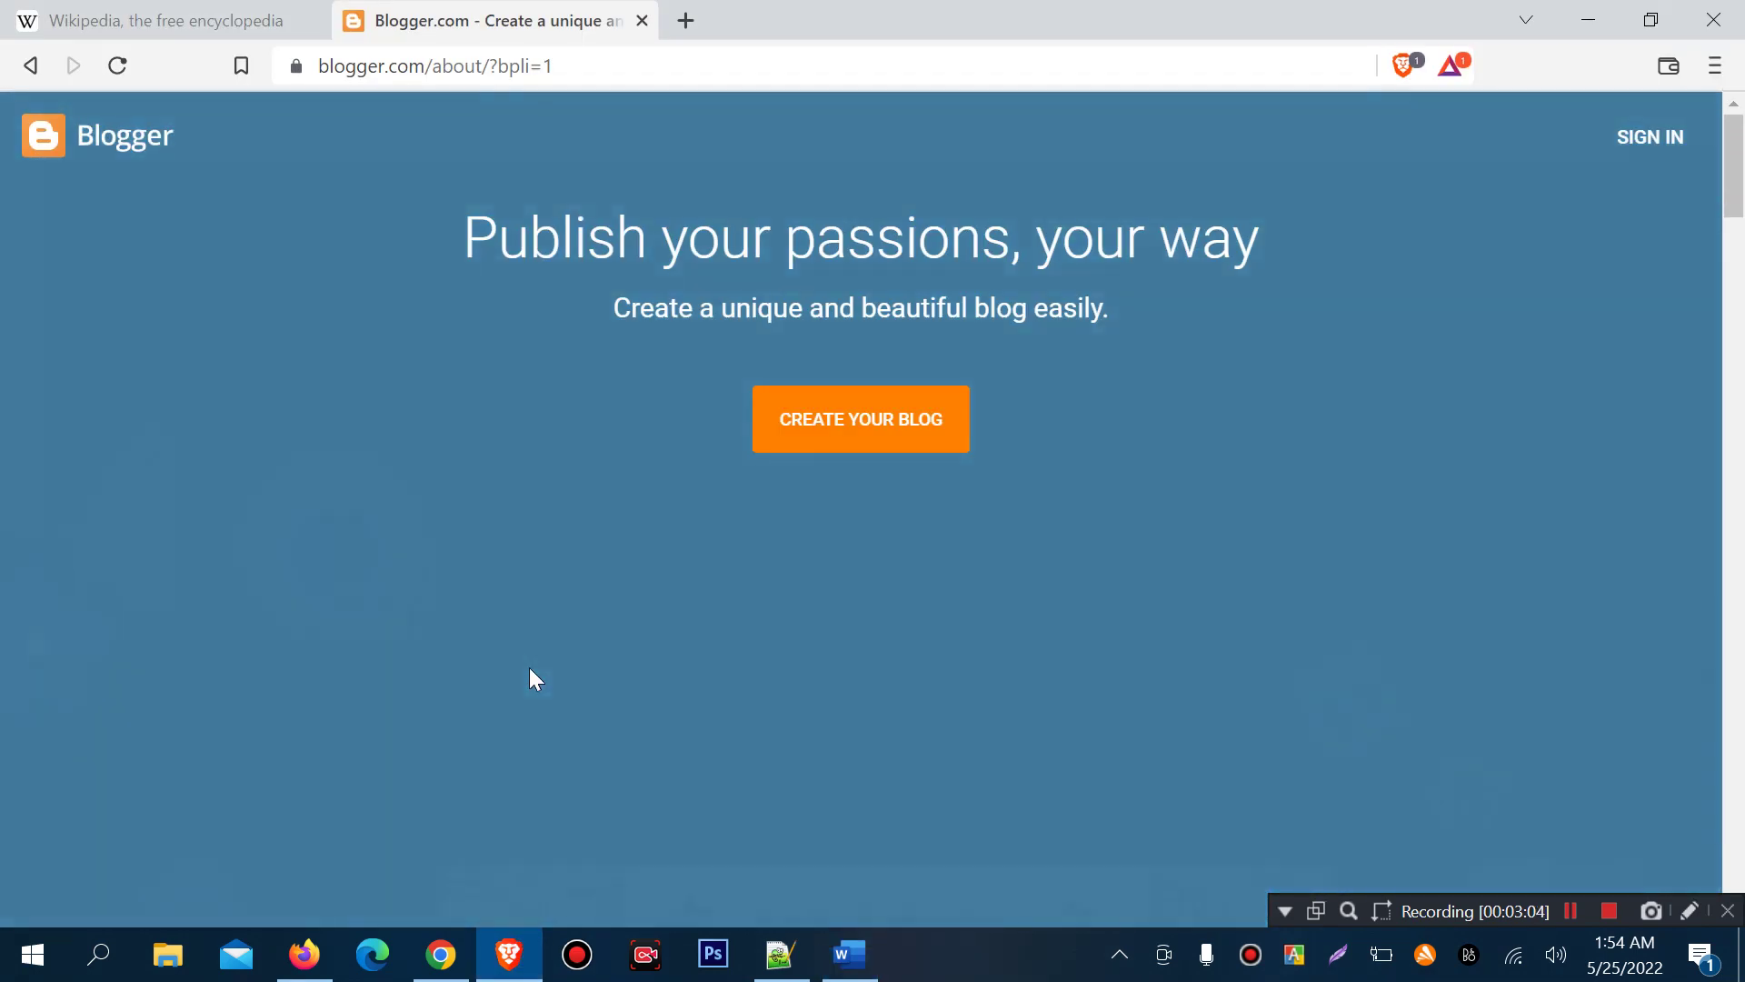
scroll(529, 678, down, 10)
scroll(529, 678, down, 5)
scroll(665, 717, up, 3)
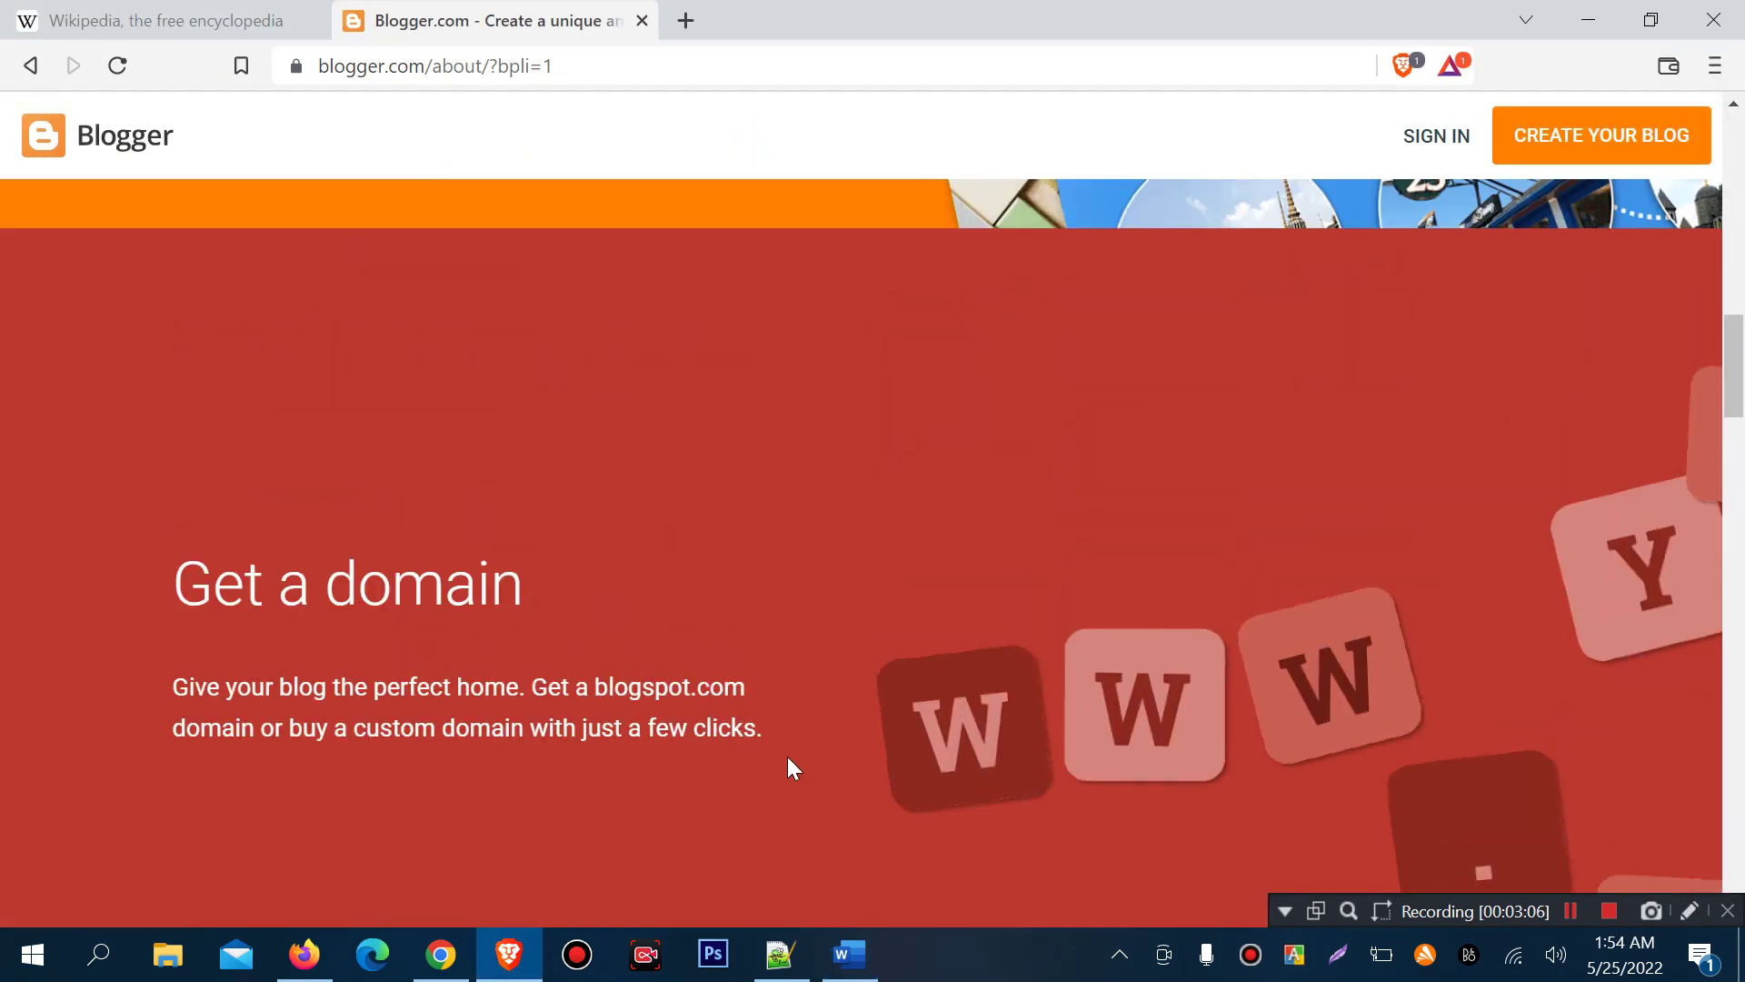
drag(787, 756, 179, 579)
click(851, 954)
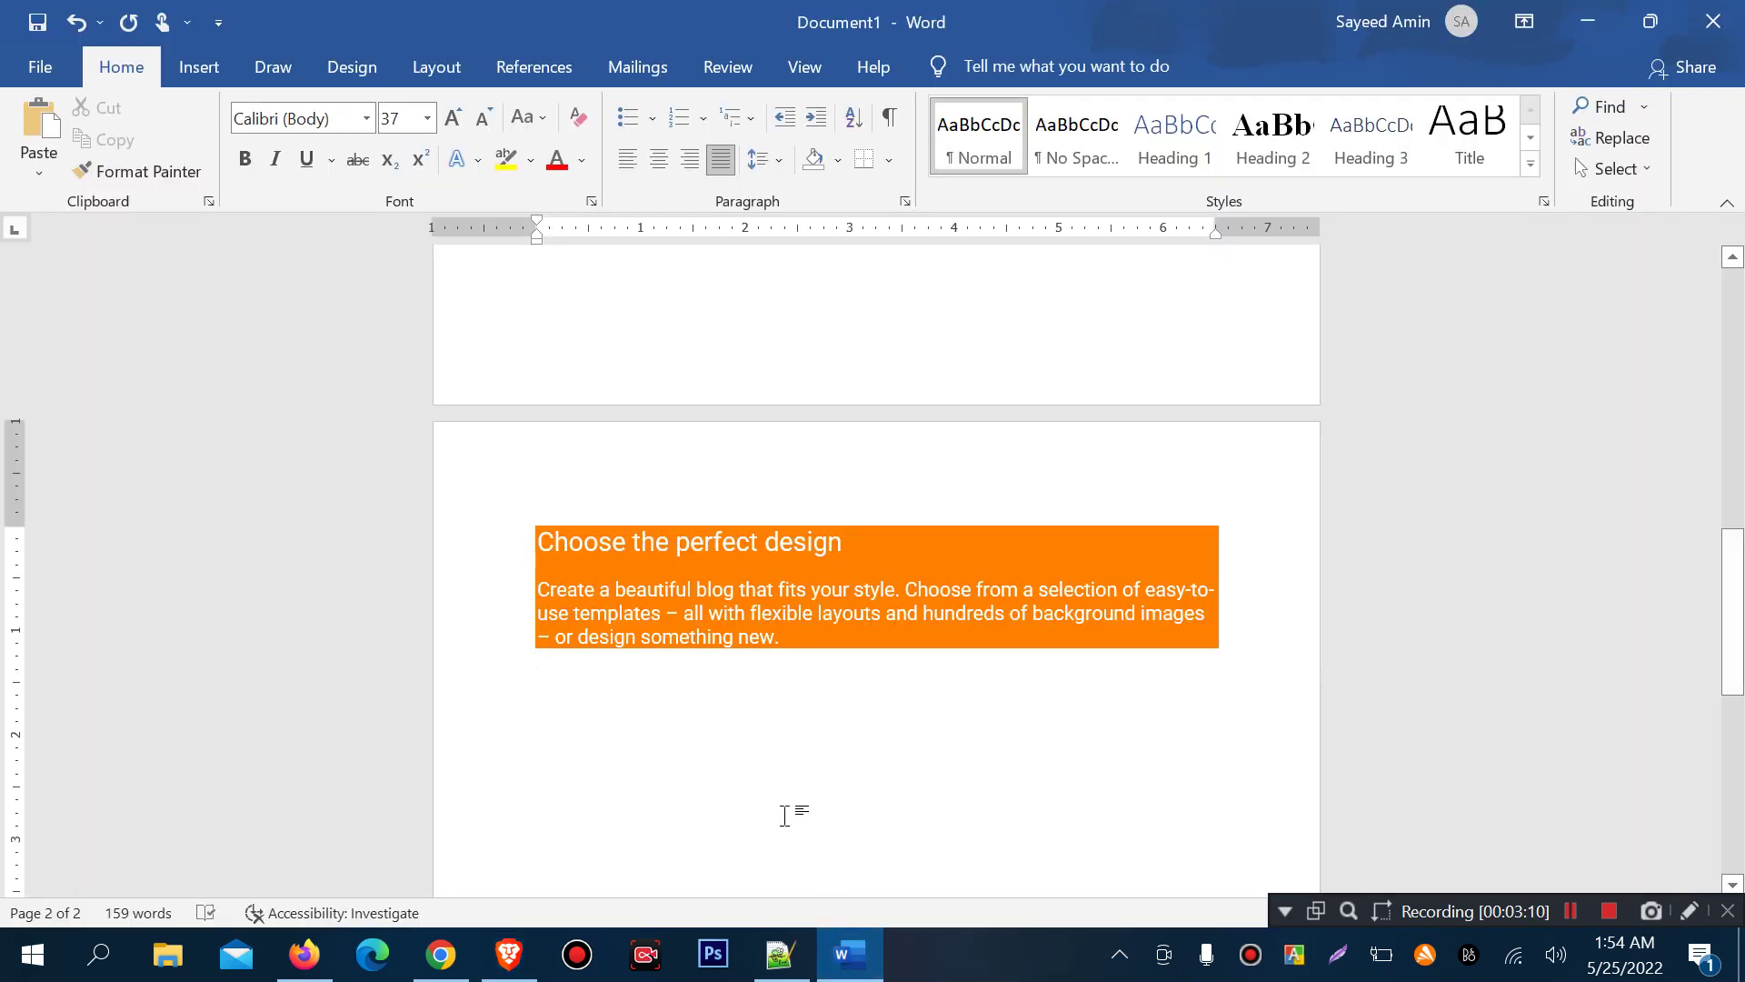
Paste the red-background 'Get a domain' heading and paragraph below the orange block.
text(Get a domain Give your blog the perfect home. Get a blogspot.com domain or buy a custom domain with just a few clicks.)
scroll(733, 695, down, 2)
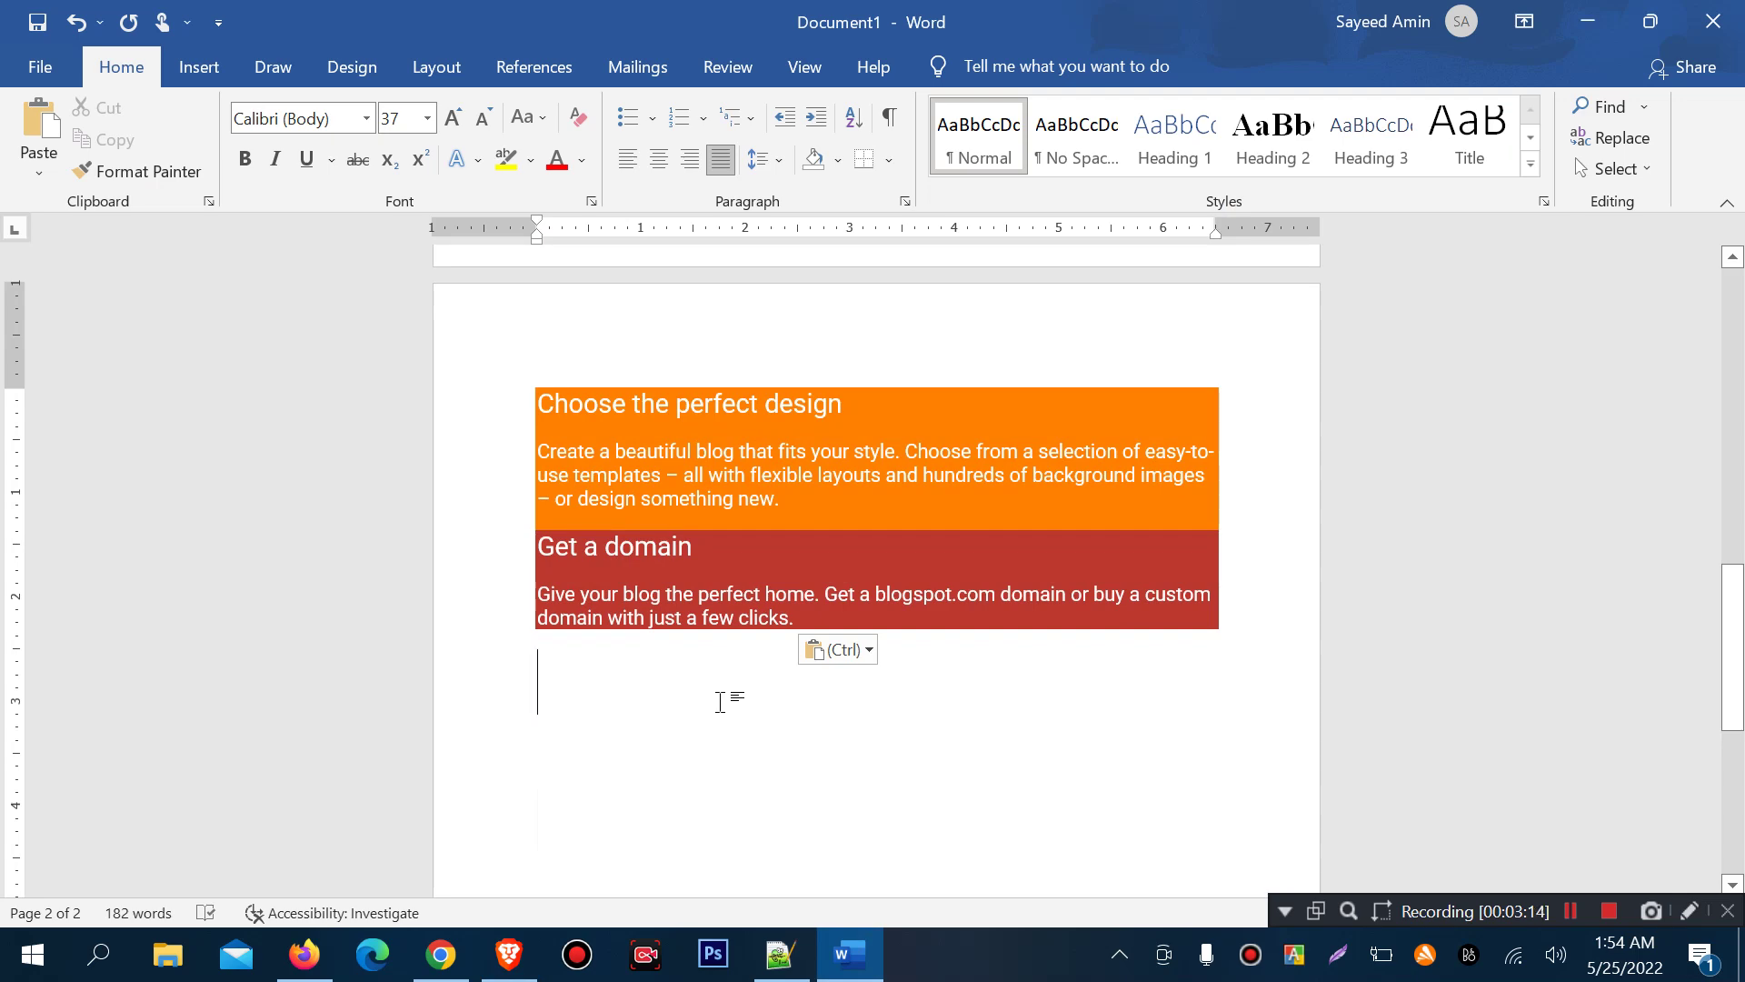
scroll(736, 695, up, 3)
scroll(755, 655, up, 6)
scroll(768, 627, up, 1)
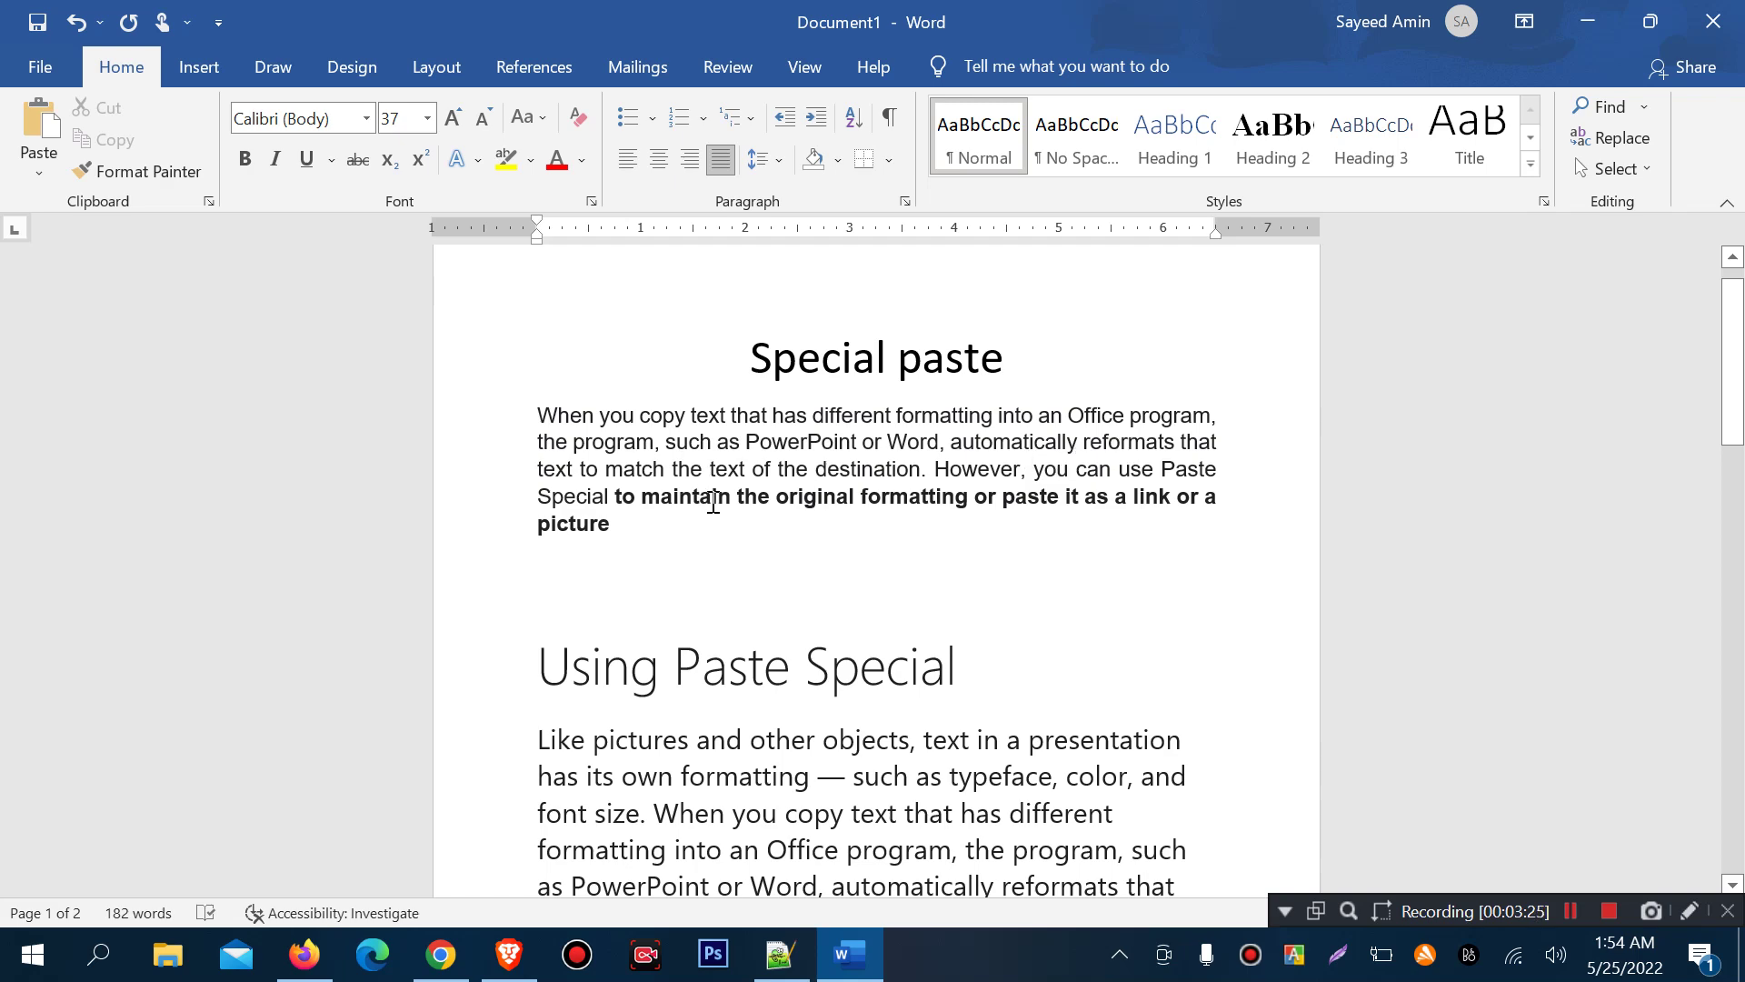
Recheck the copied text on the Blogger page, then return to the end of the Word document.
click(854, 956)
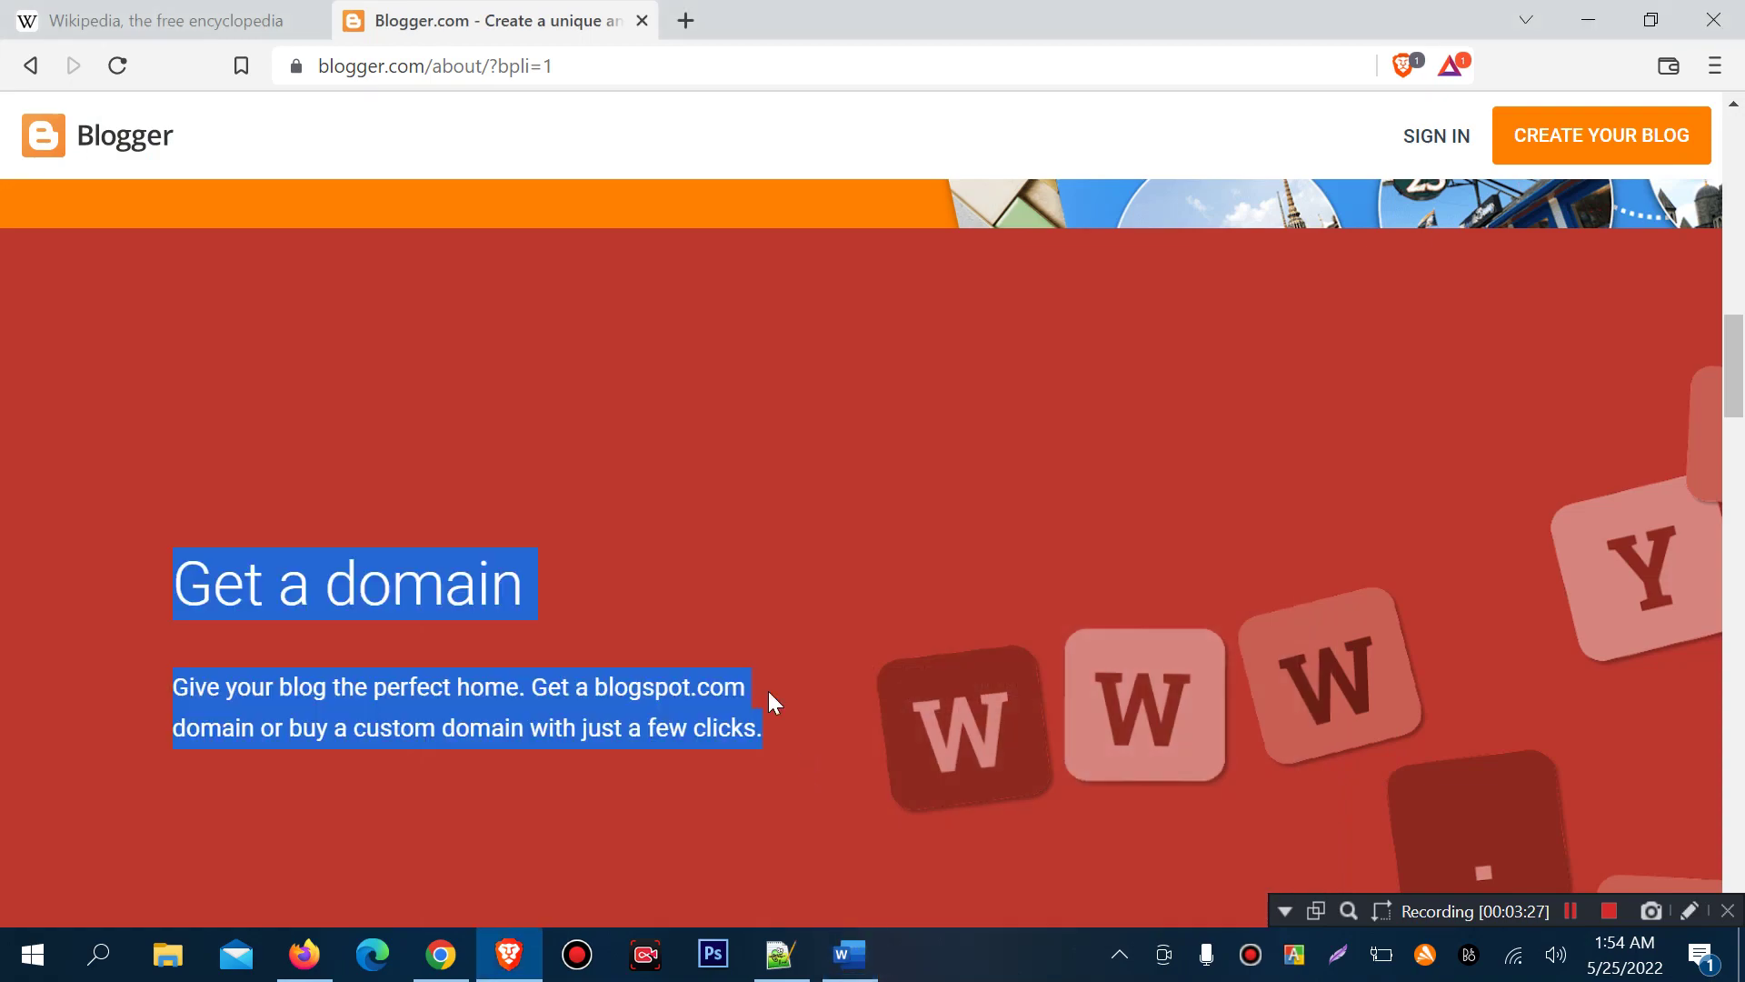
scroll(707, 493, up, 4)
scroll(803, 515, down, 4)
click(848, 955)
scroll(768, 691, down, 3)
text(Choose the perfect design Create a beautiful blog that fits your style. Choose from a selection of easy-to-use templates – all with flexible layouts and hundreds of background images – or design something new. Get a domain Give your blog the perfect home. Get a blogspot.com domain or buy a custom domain with just a few clicks.)
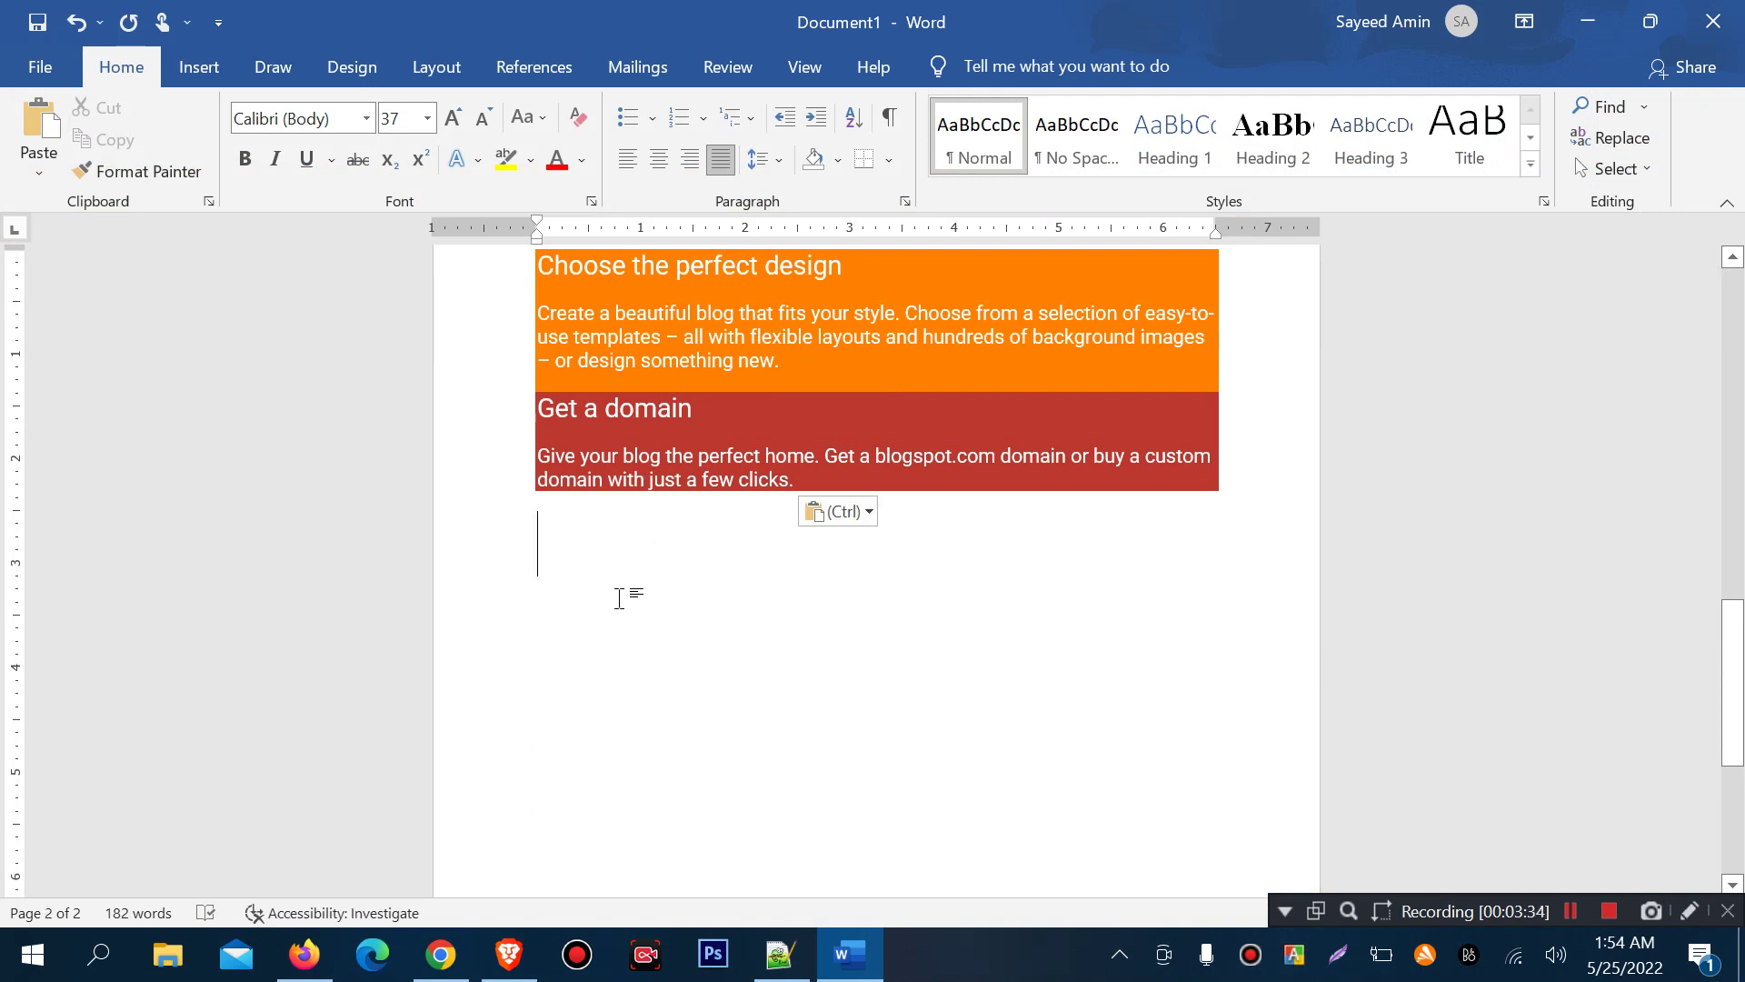
key(Return)
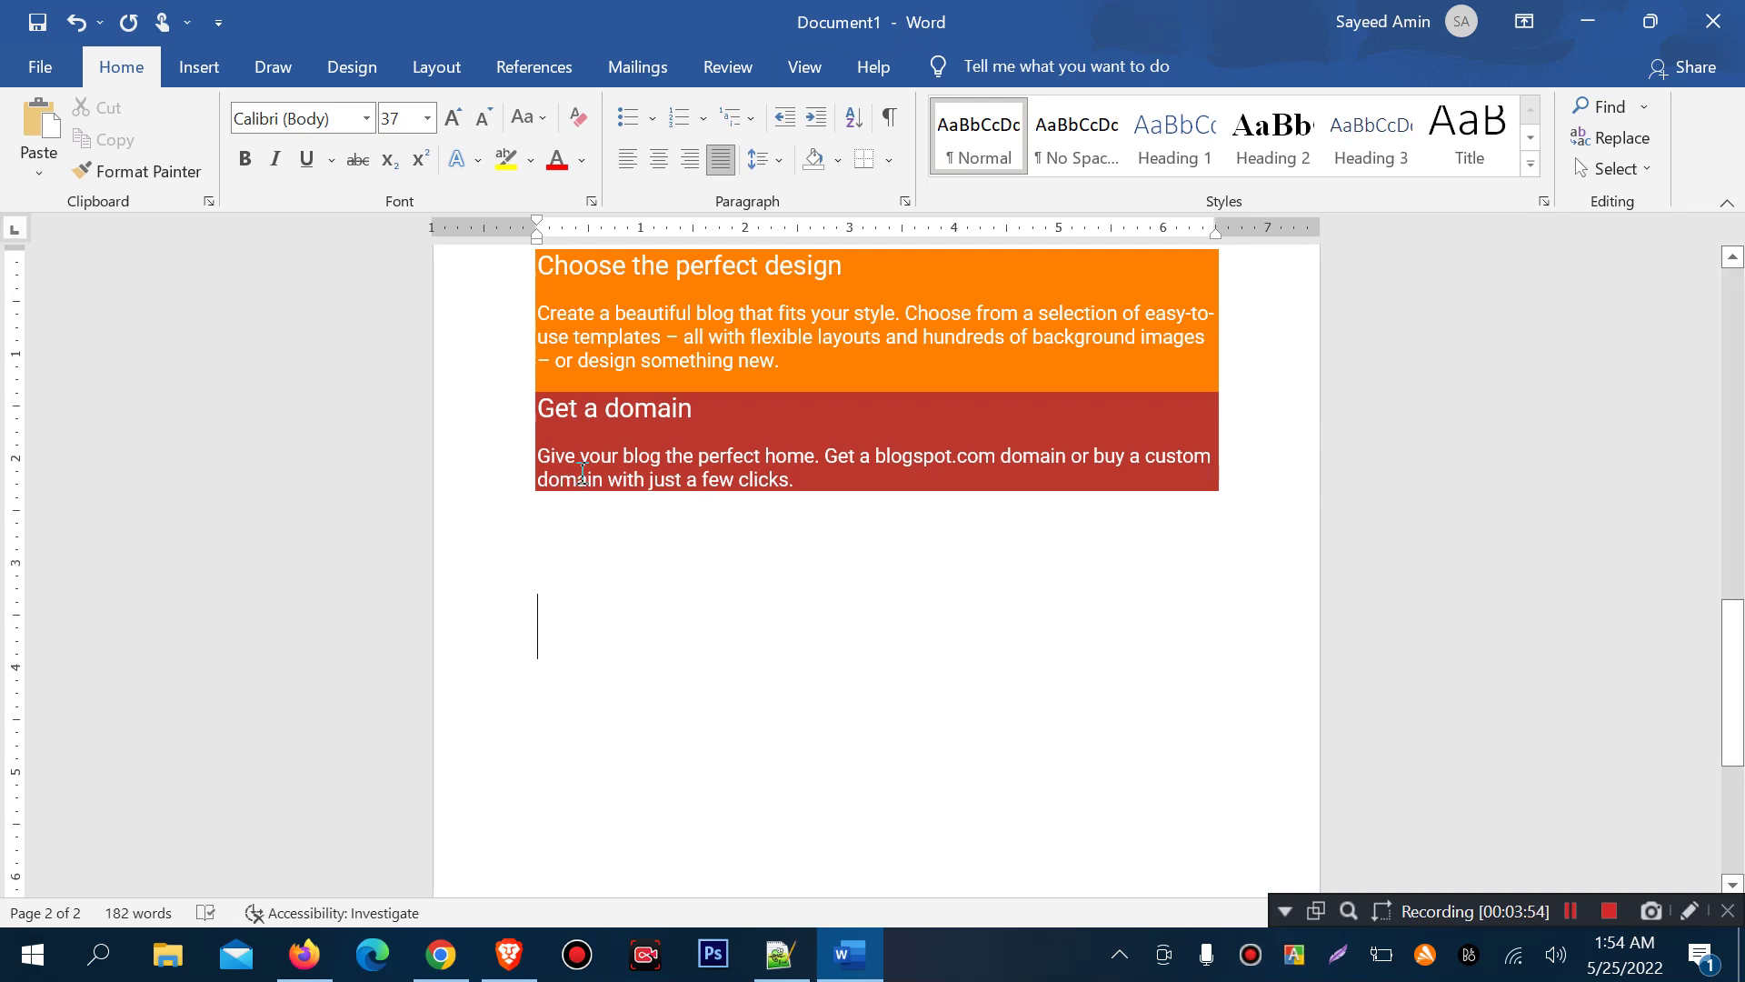
drag(580, 446, 702, 482)
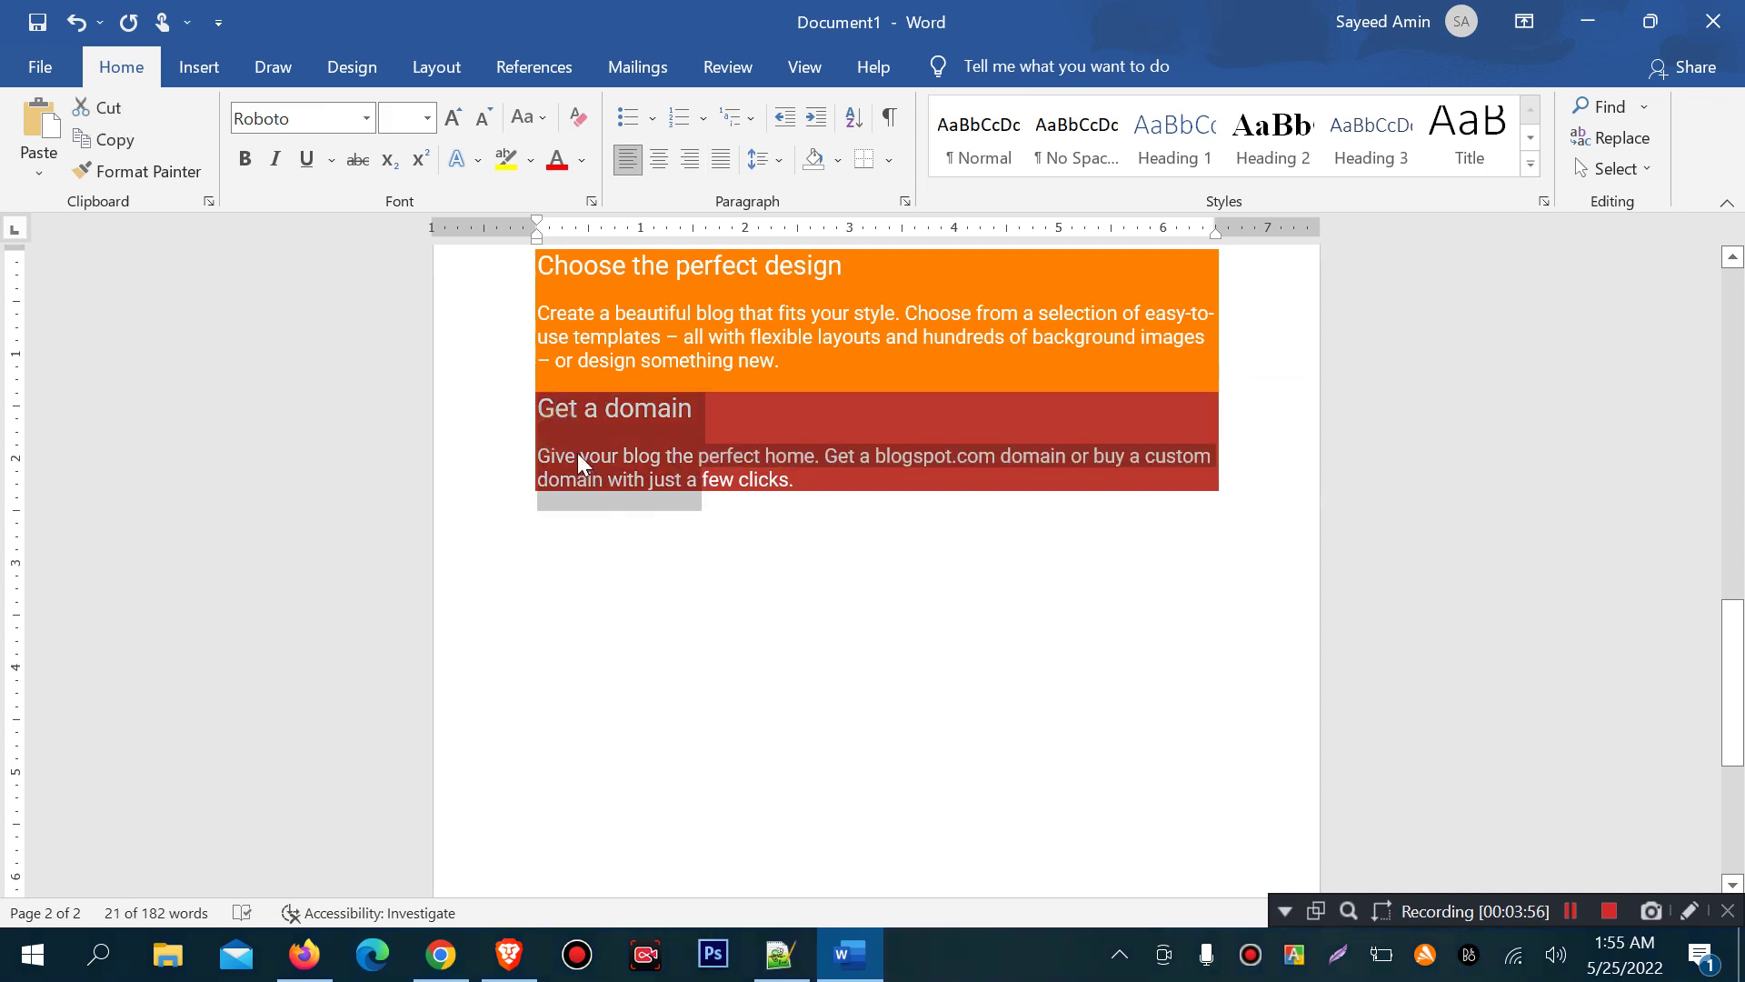
click(593, 643)
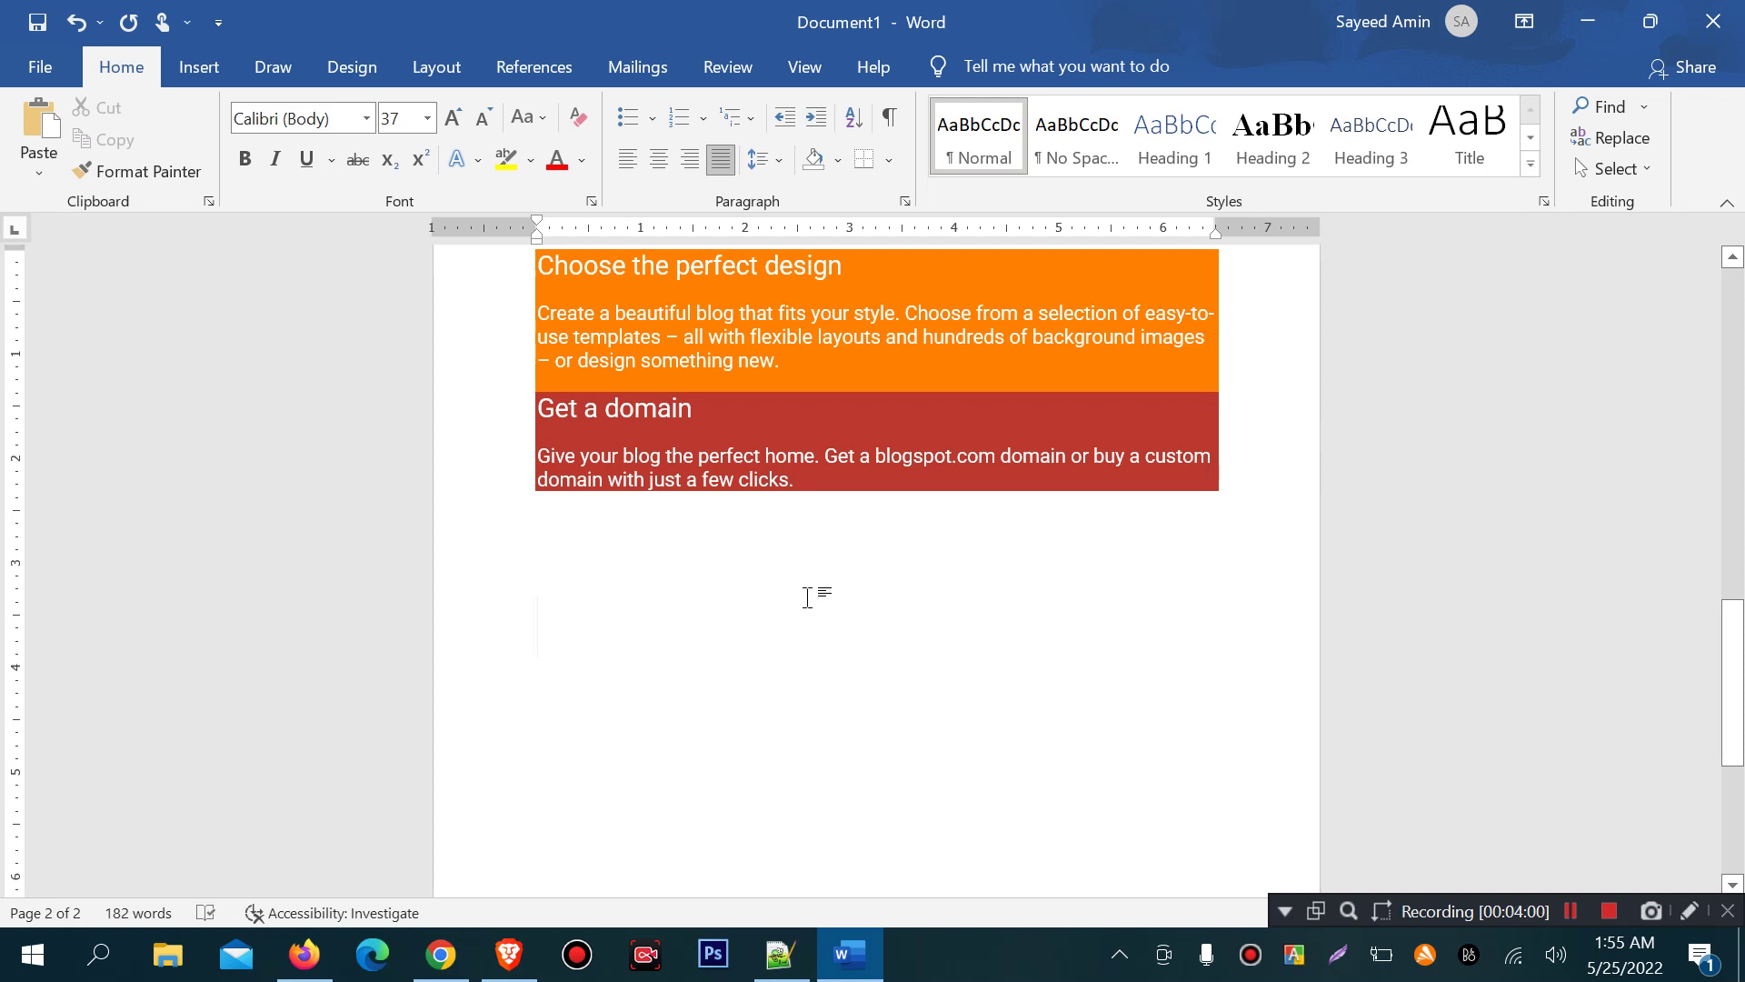
In Paste Special, compare HTML Format and both Unformatted options, then select Unformatted Text.
key(ctrl+alt+v)
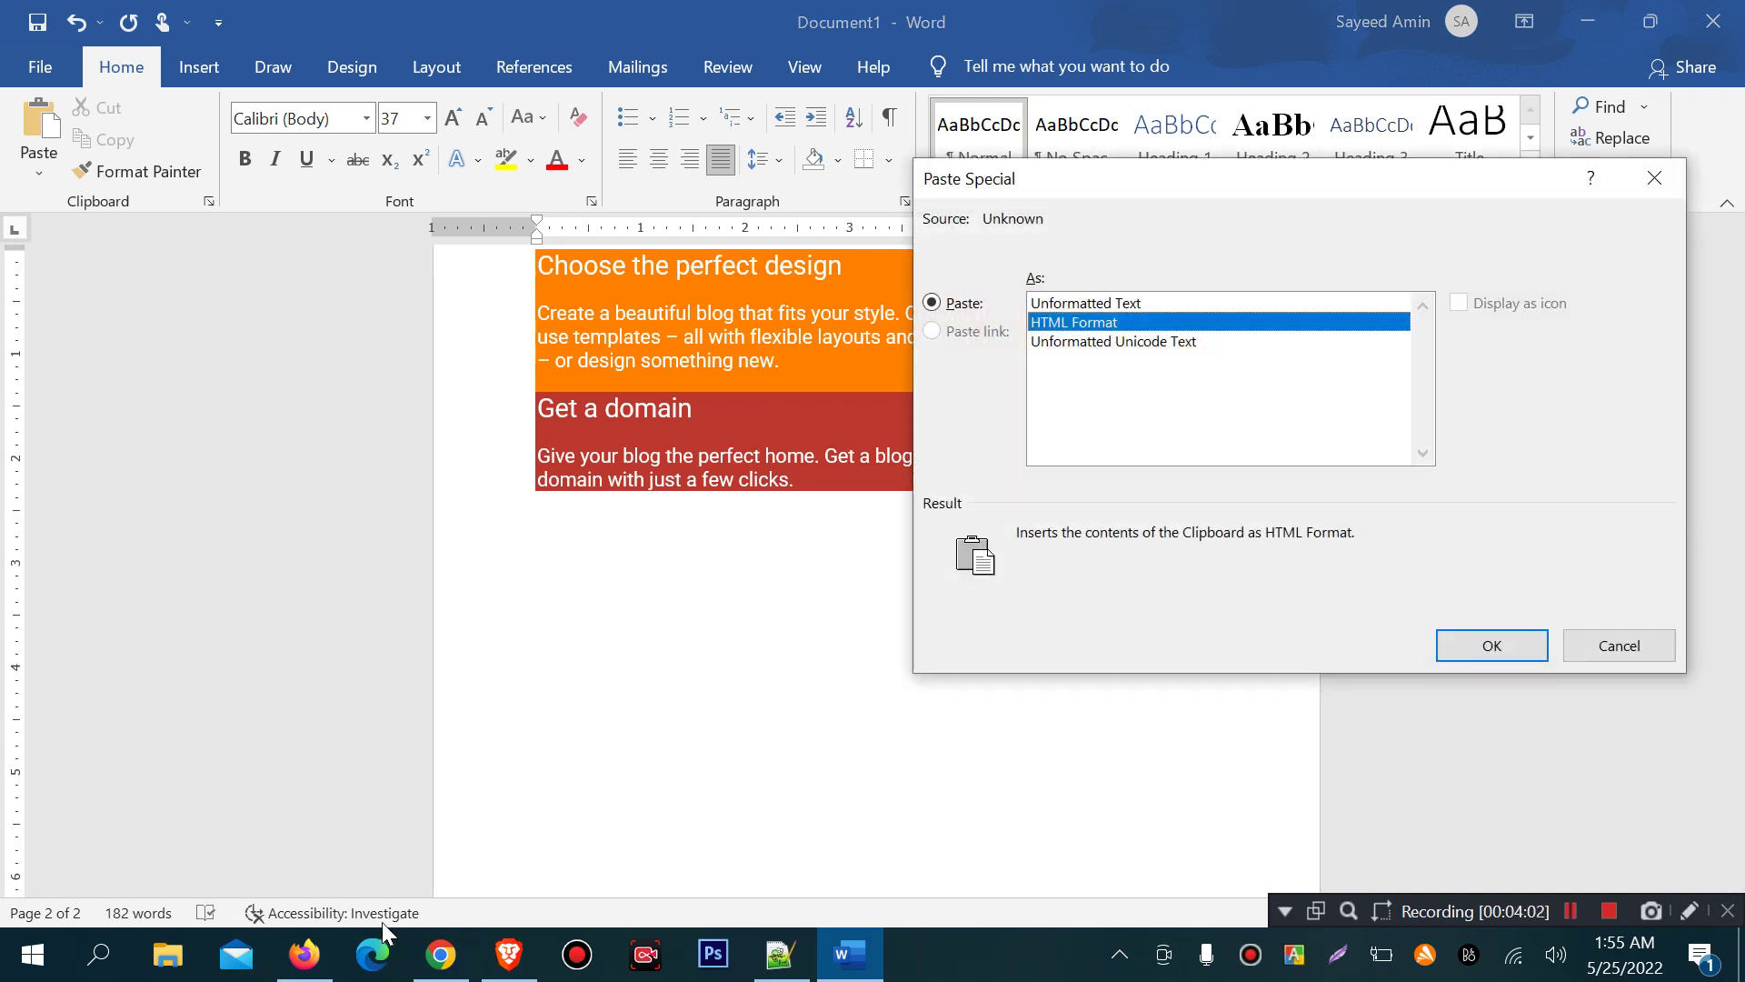
drag(1006, 198, 855, 267)
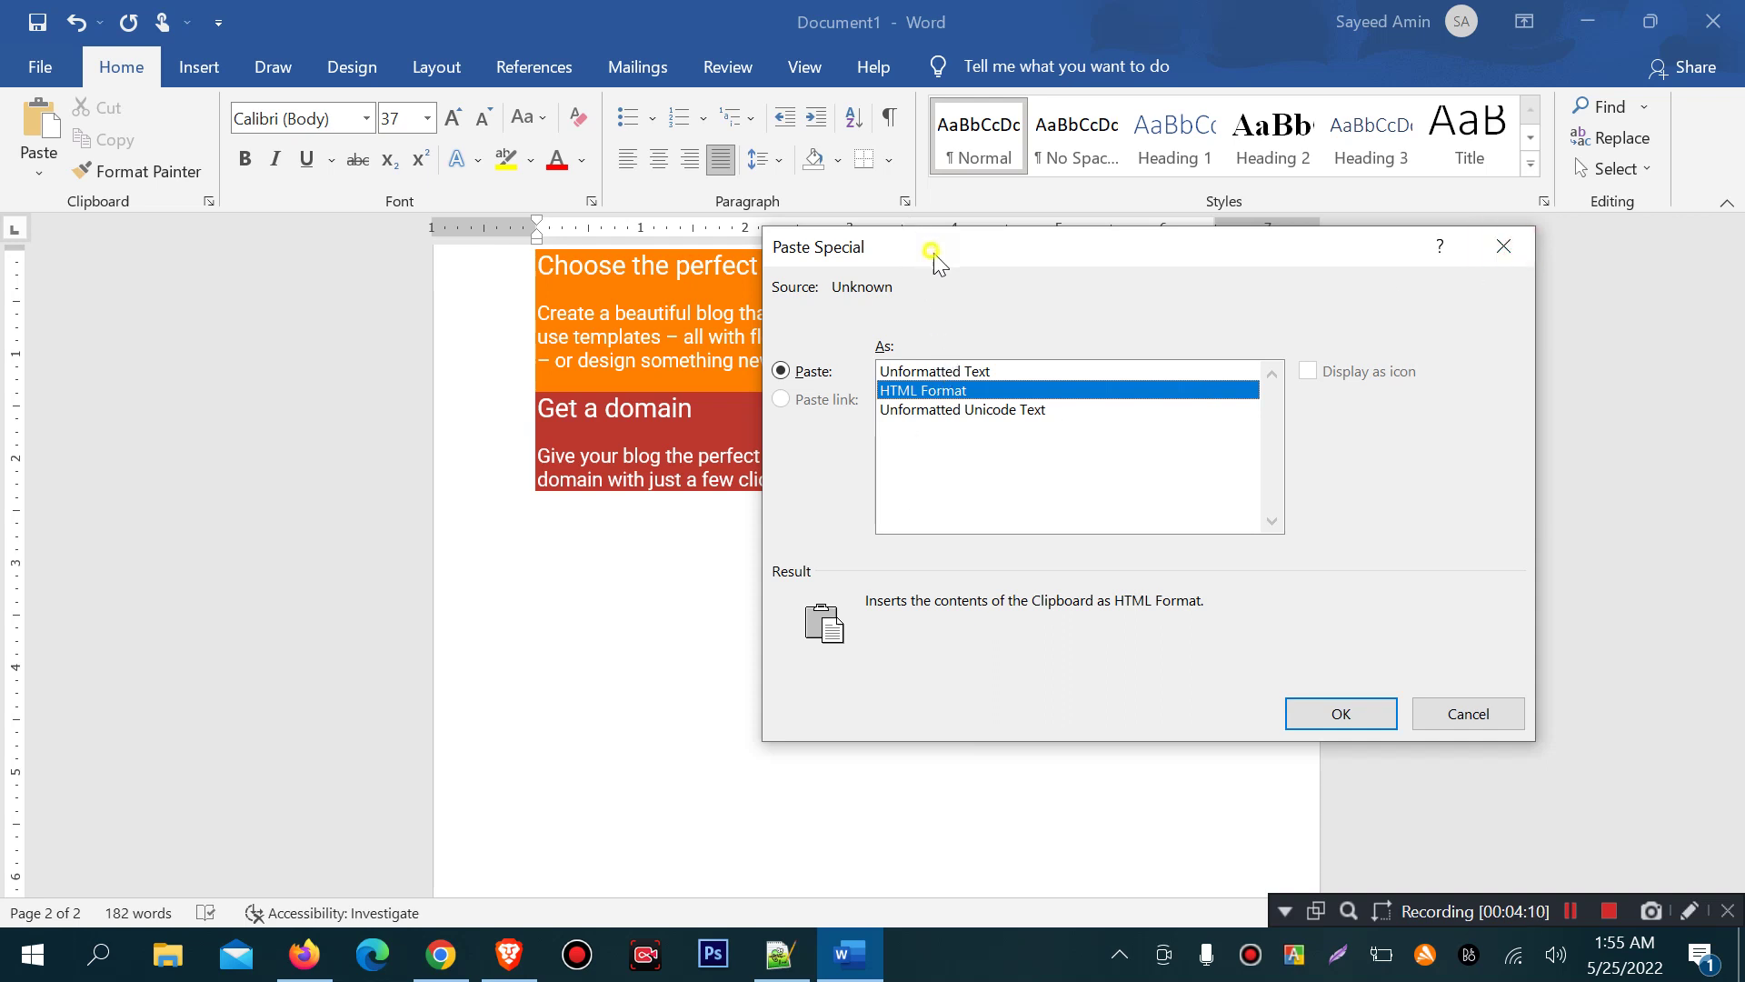
drag(939, 255, 1117, 242)
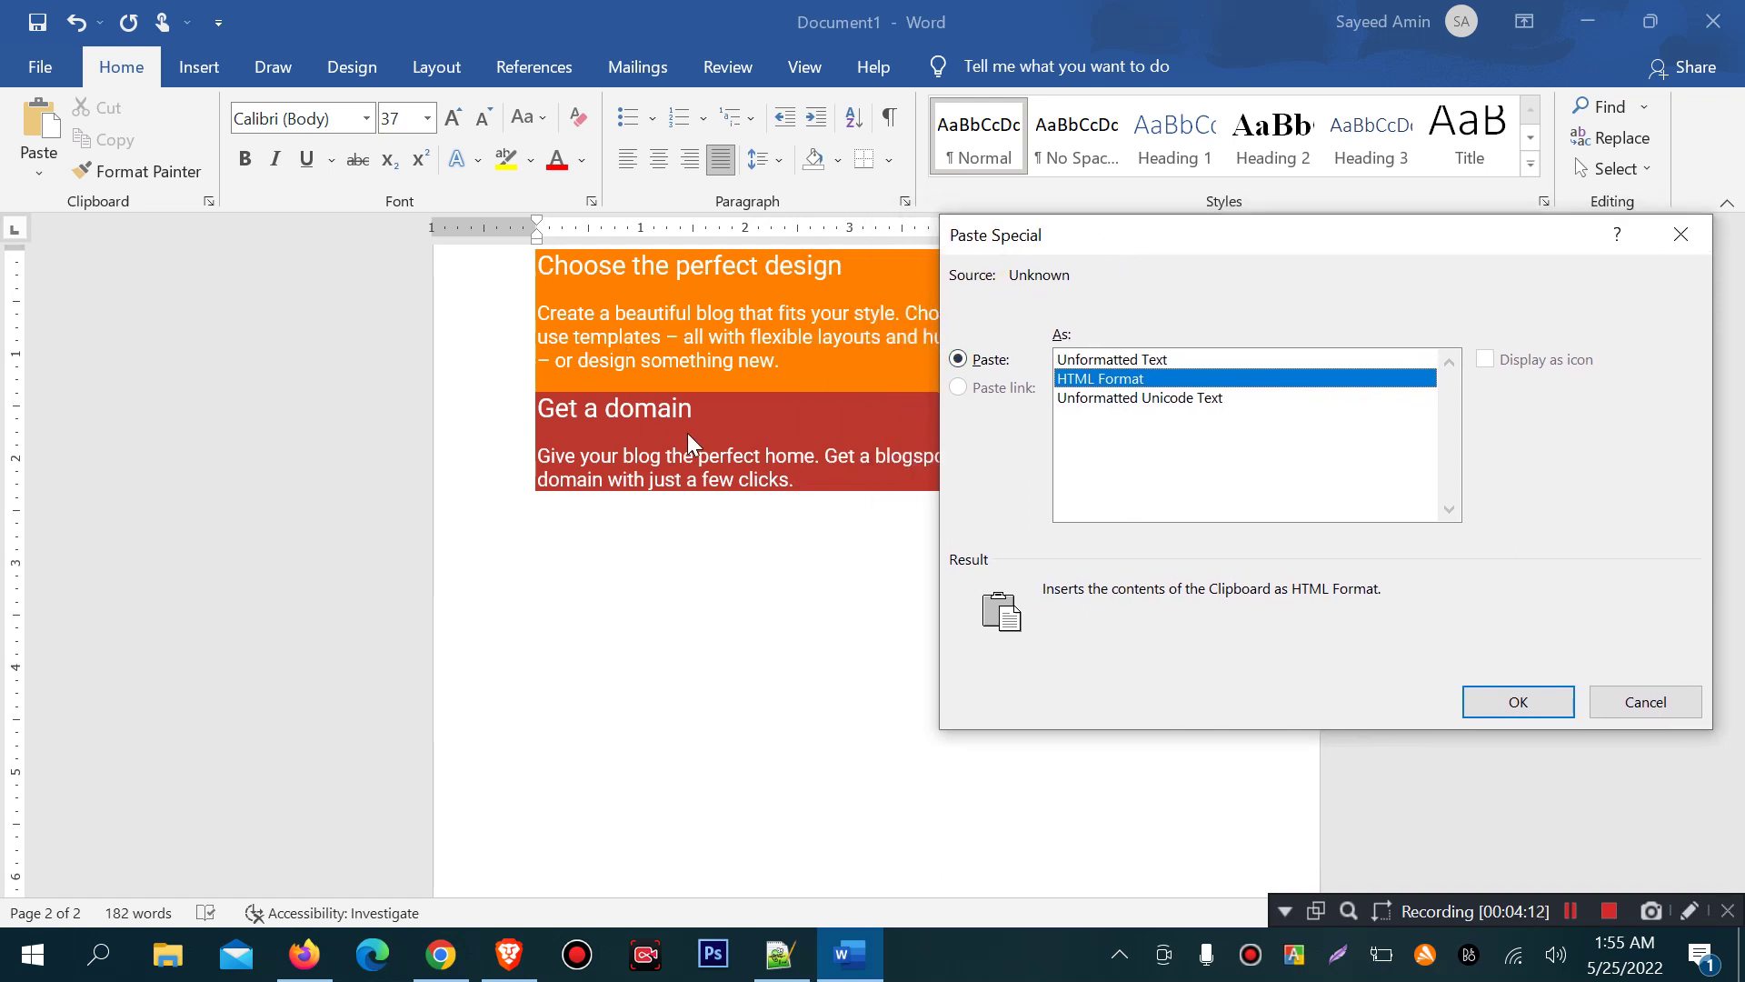
click(1127, 360)
click(1124, 398)
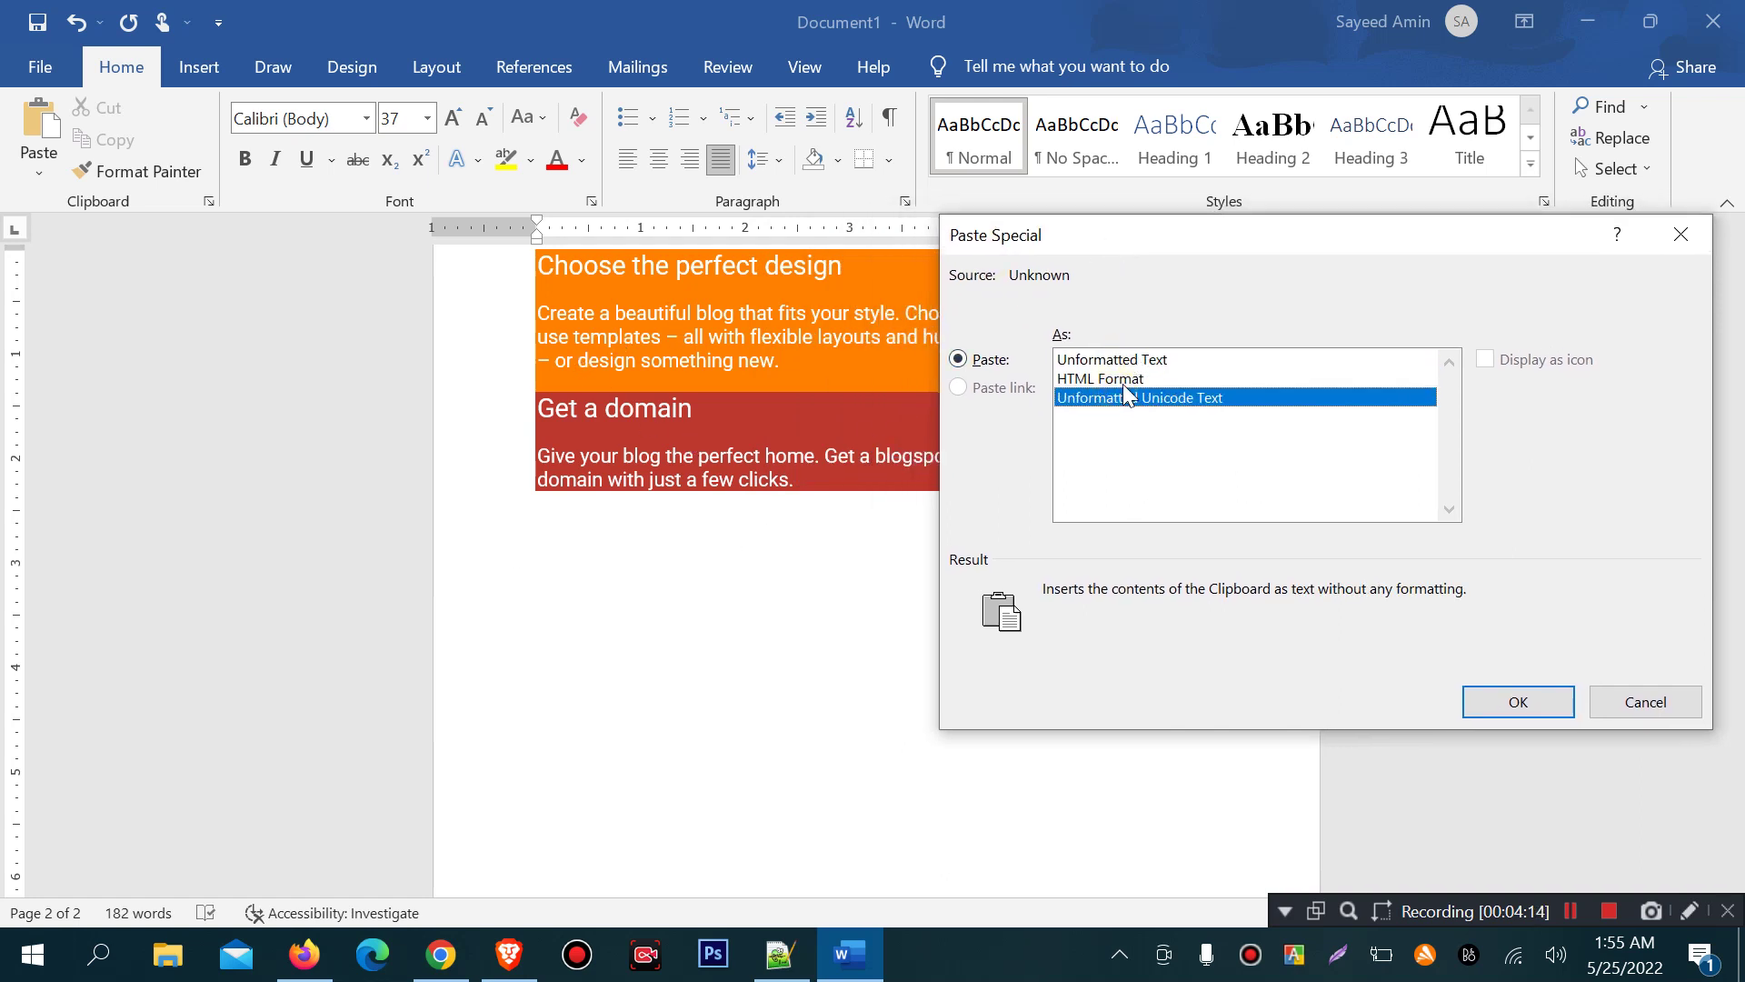
click(1111, 362)
click(1096, 380)
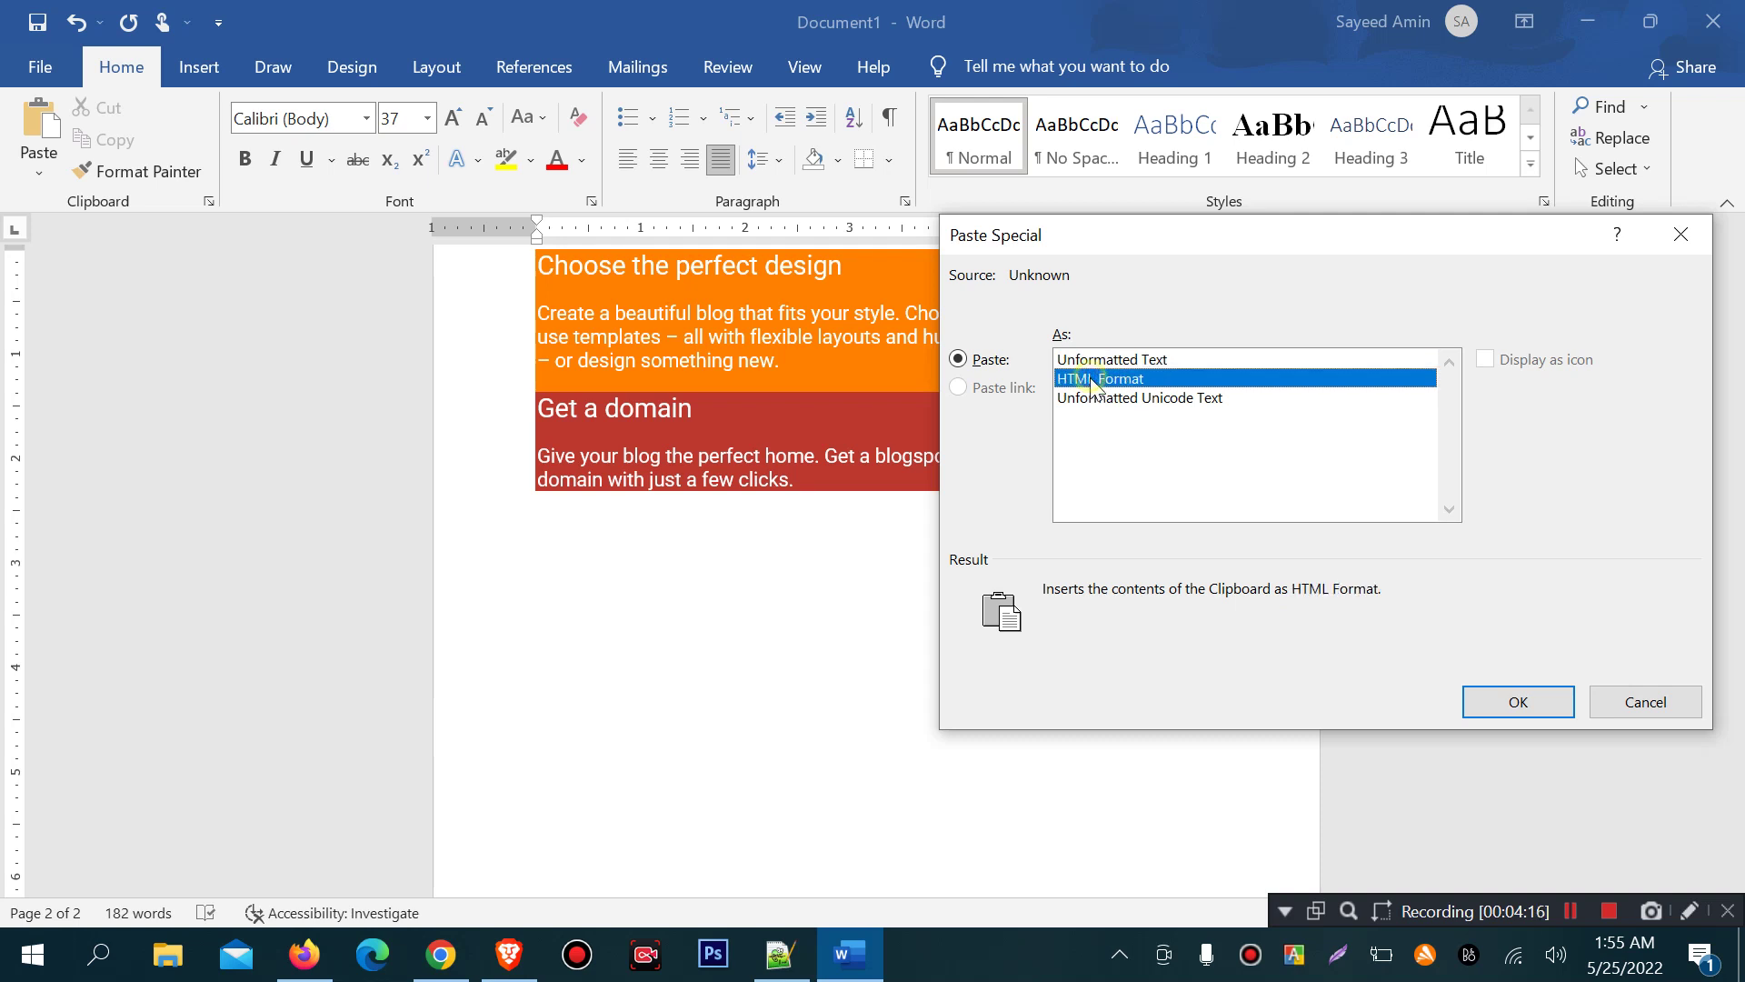
click(1095, 400)
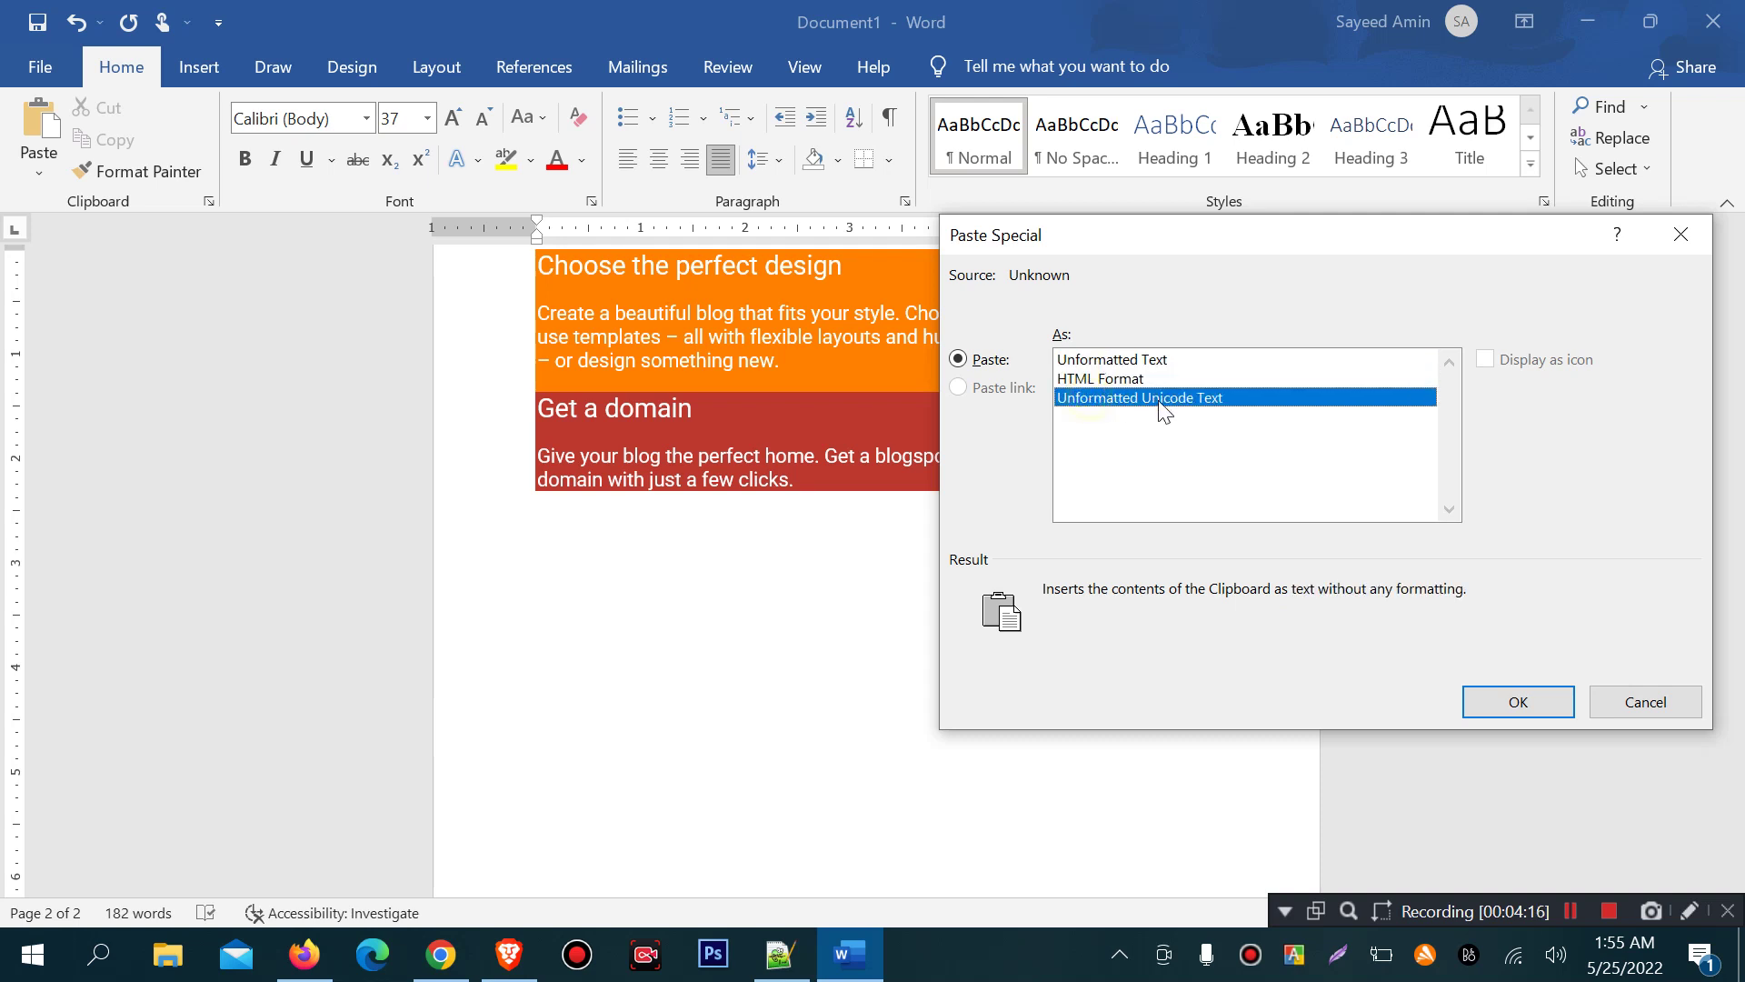
click(1094, 378)
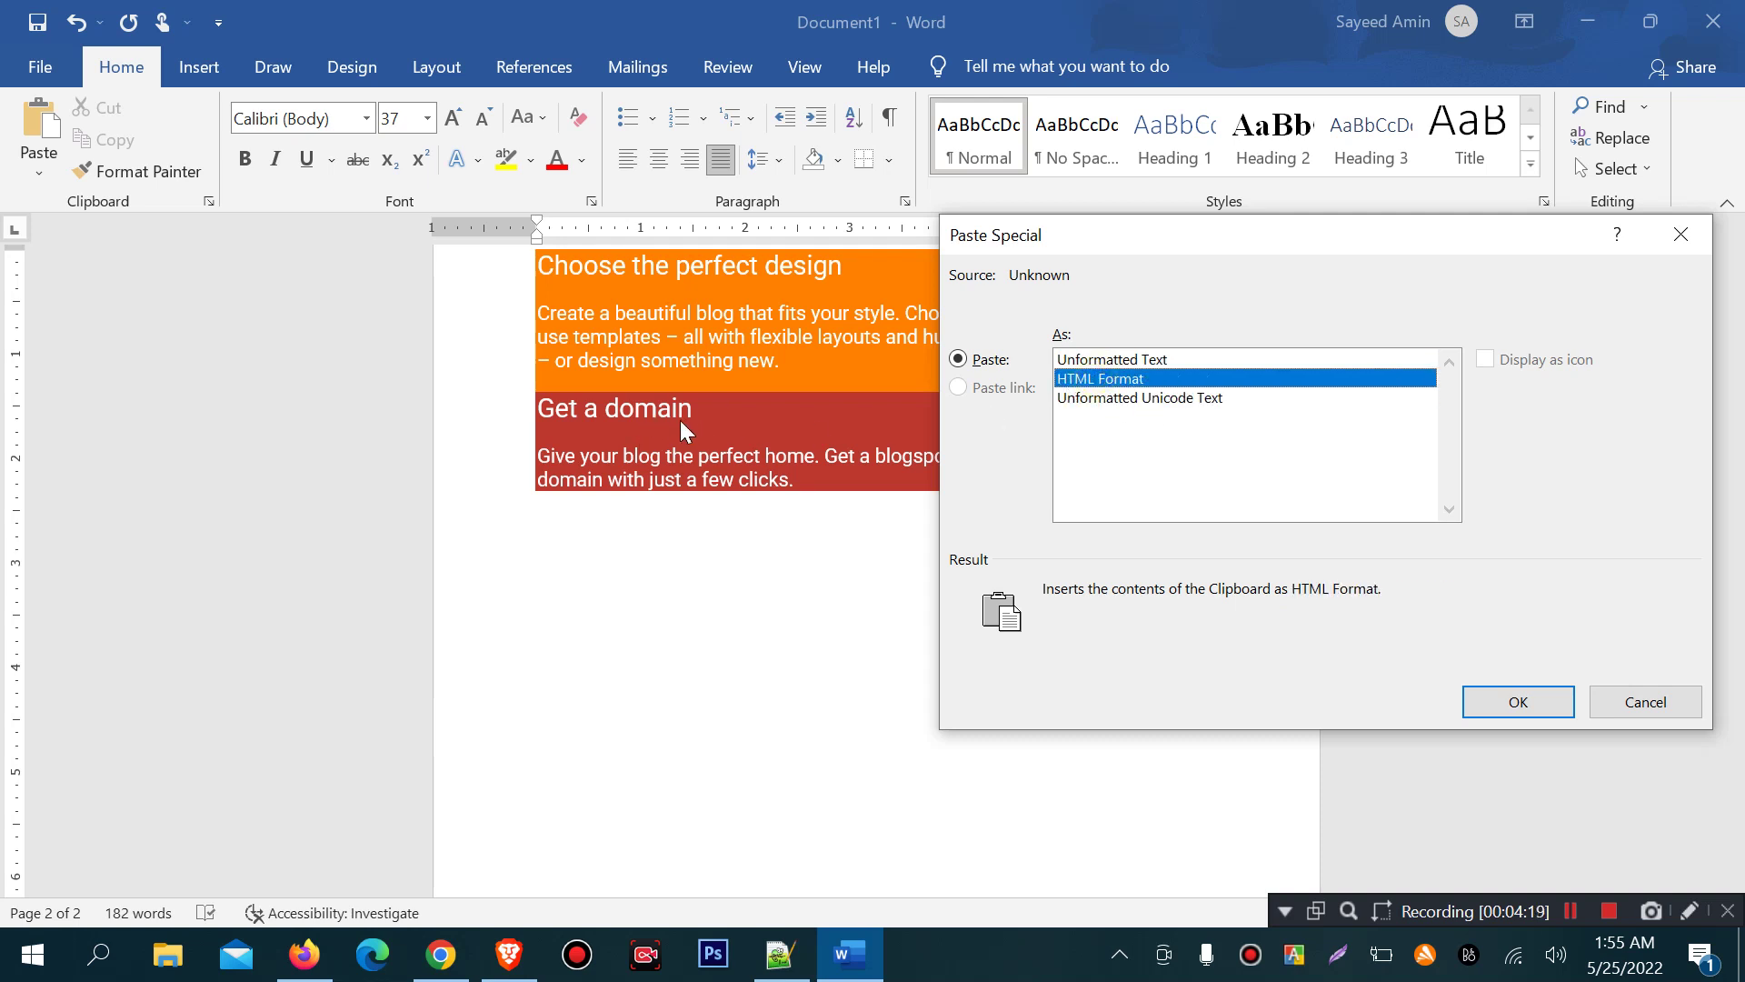
click(1132, 360)
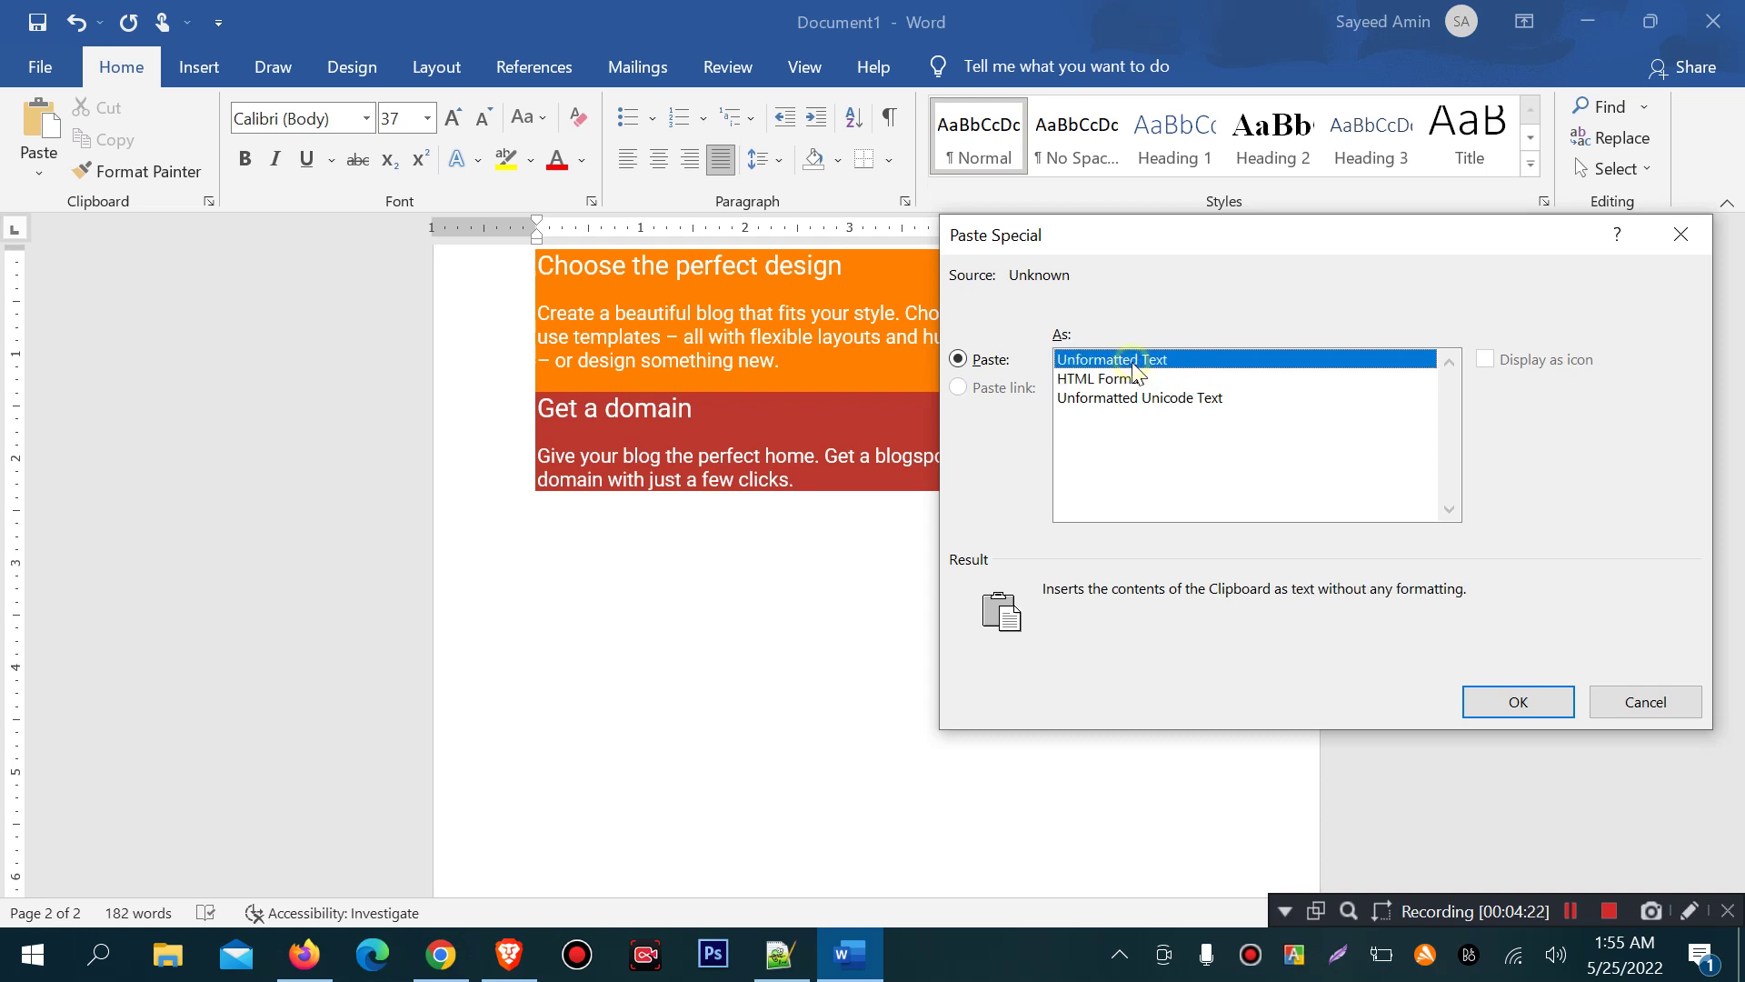
Paste the 'Get a domain' text unformatted and compare its font with the red-box original.
click(1520, 712)
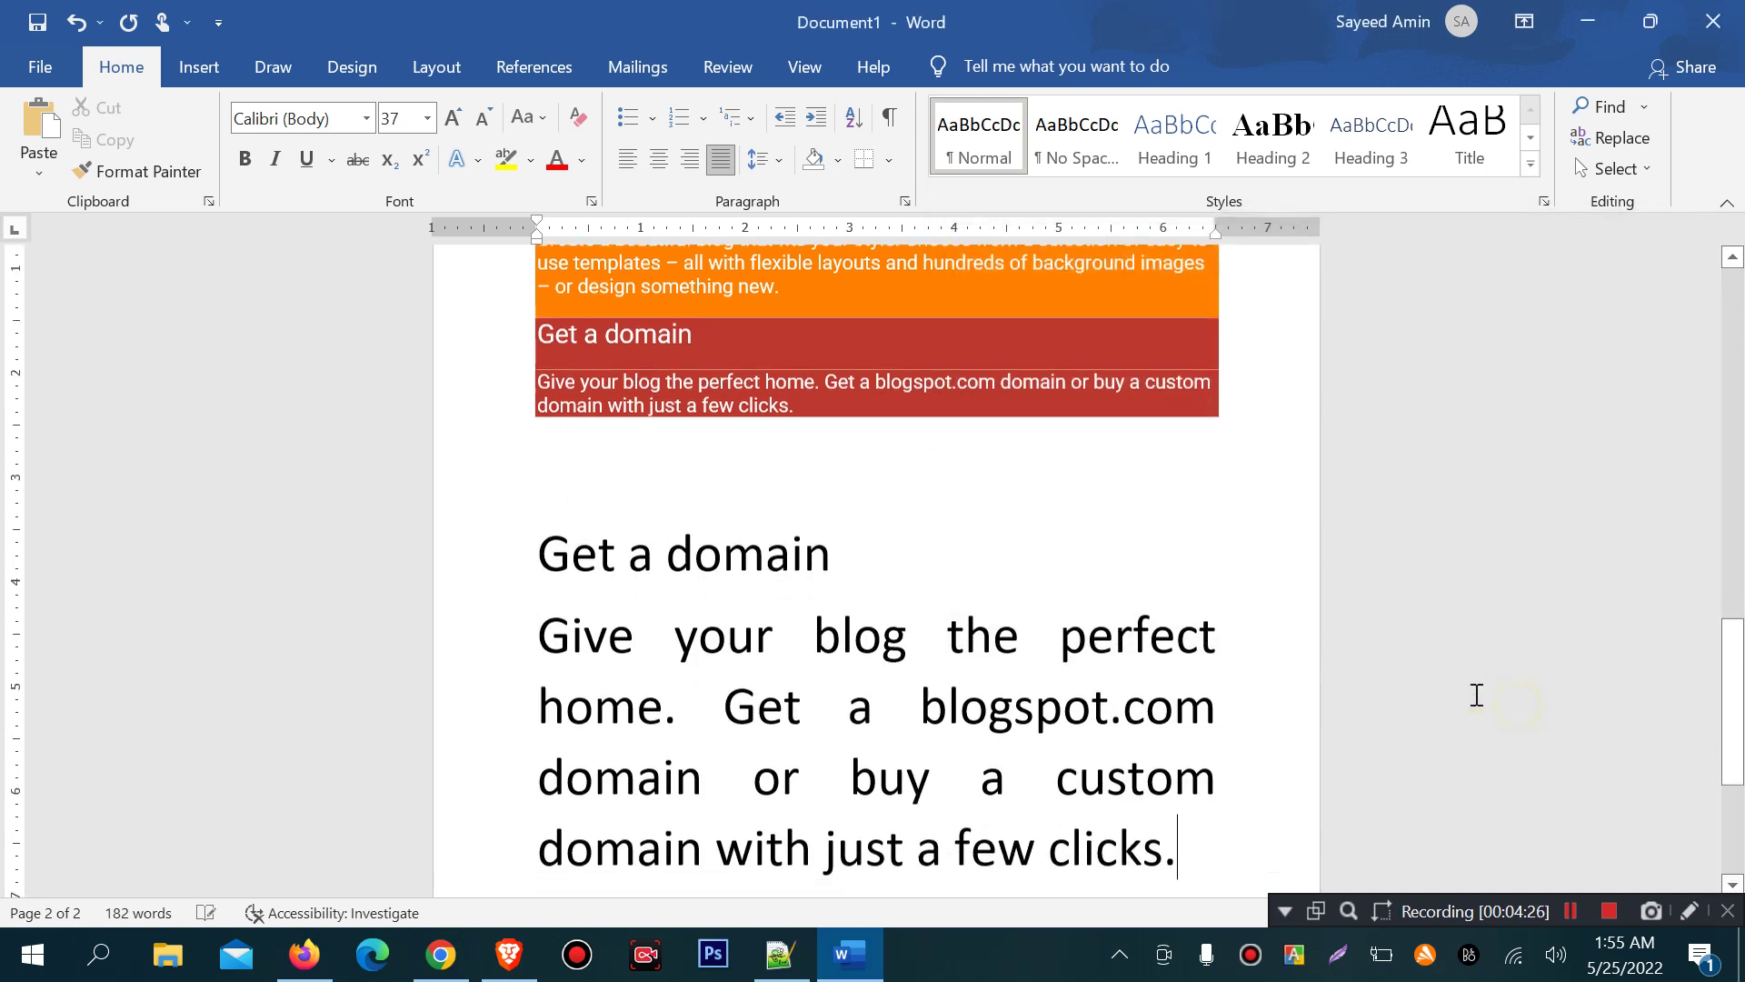
drag(577, 541, 1027, 722)
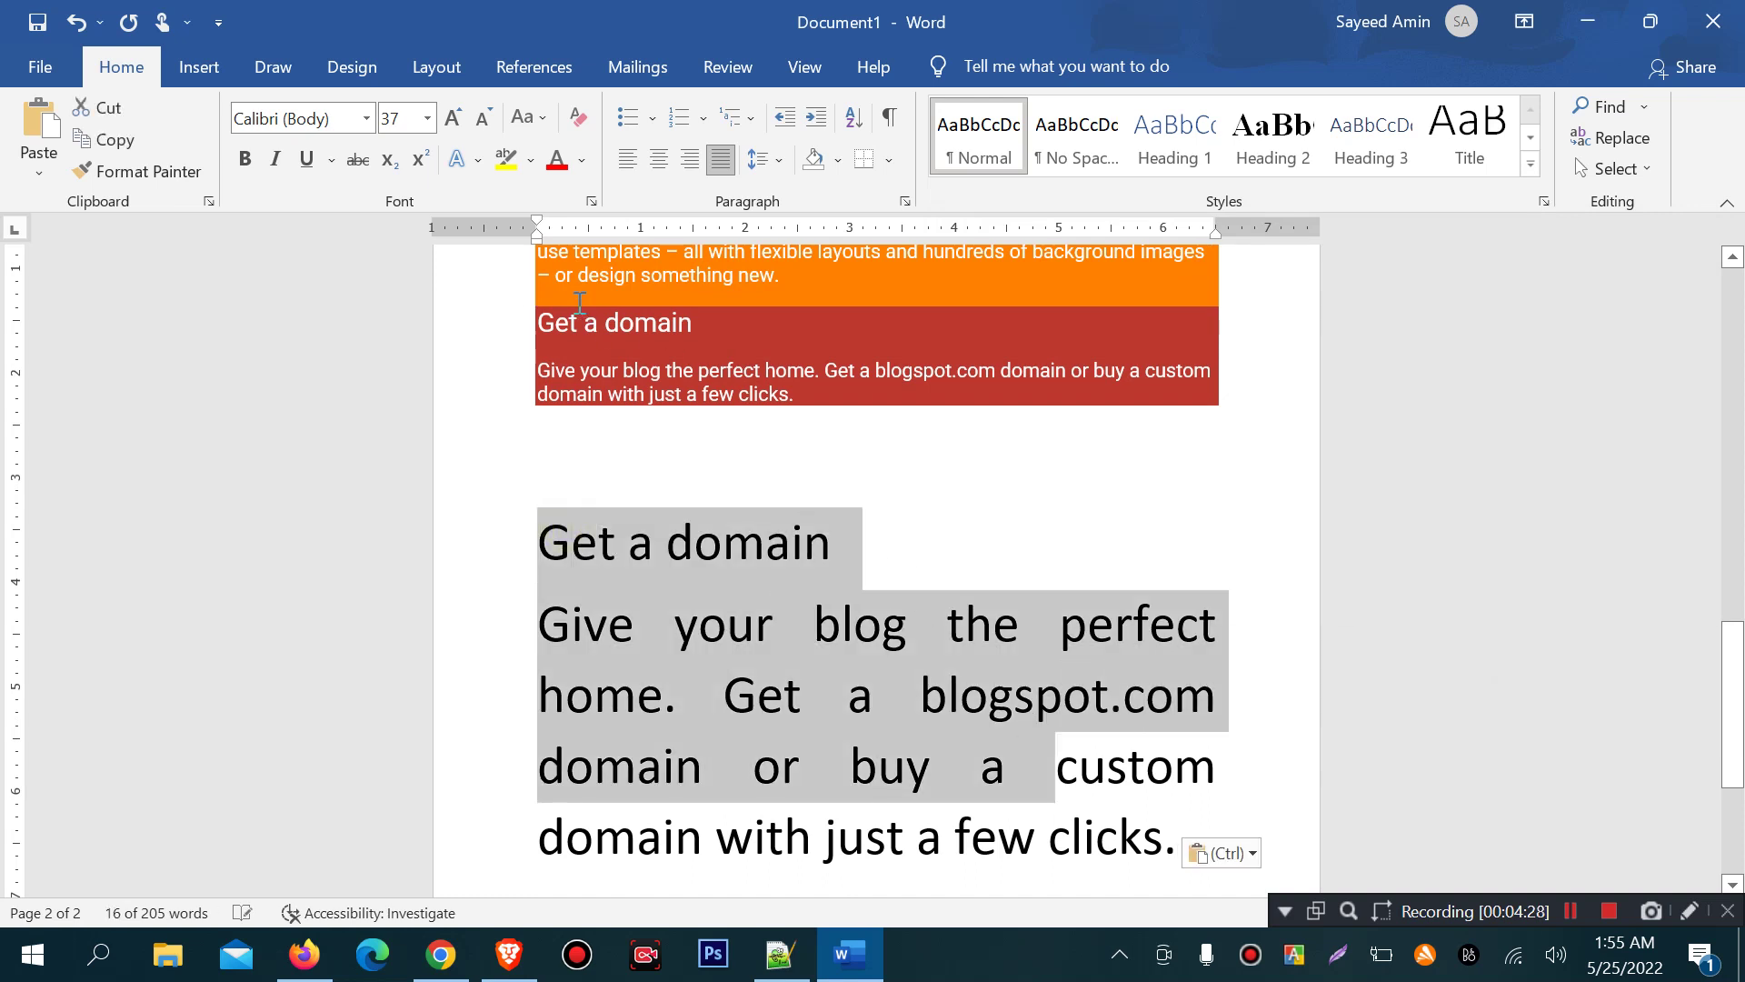
drag(577, 309, 727, 417)
drag(540, 543, 887, 748)
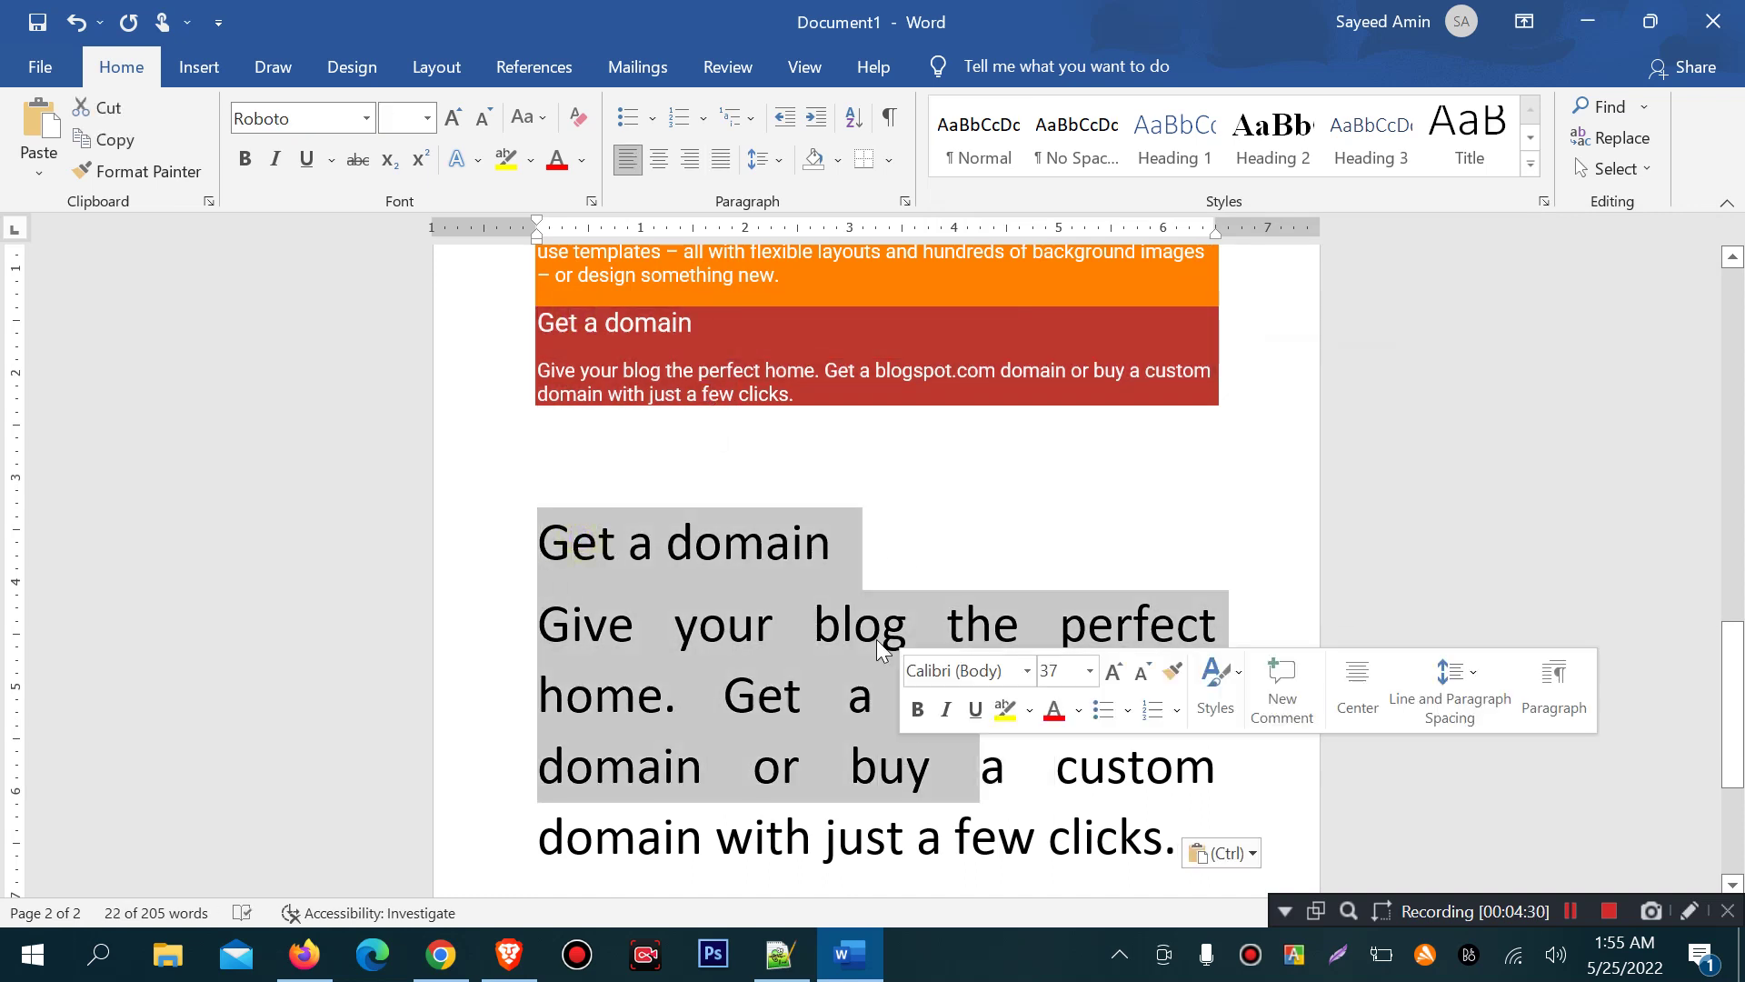
click(824, 463)
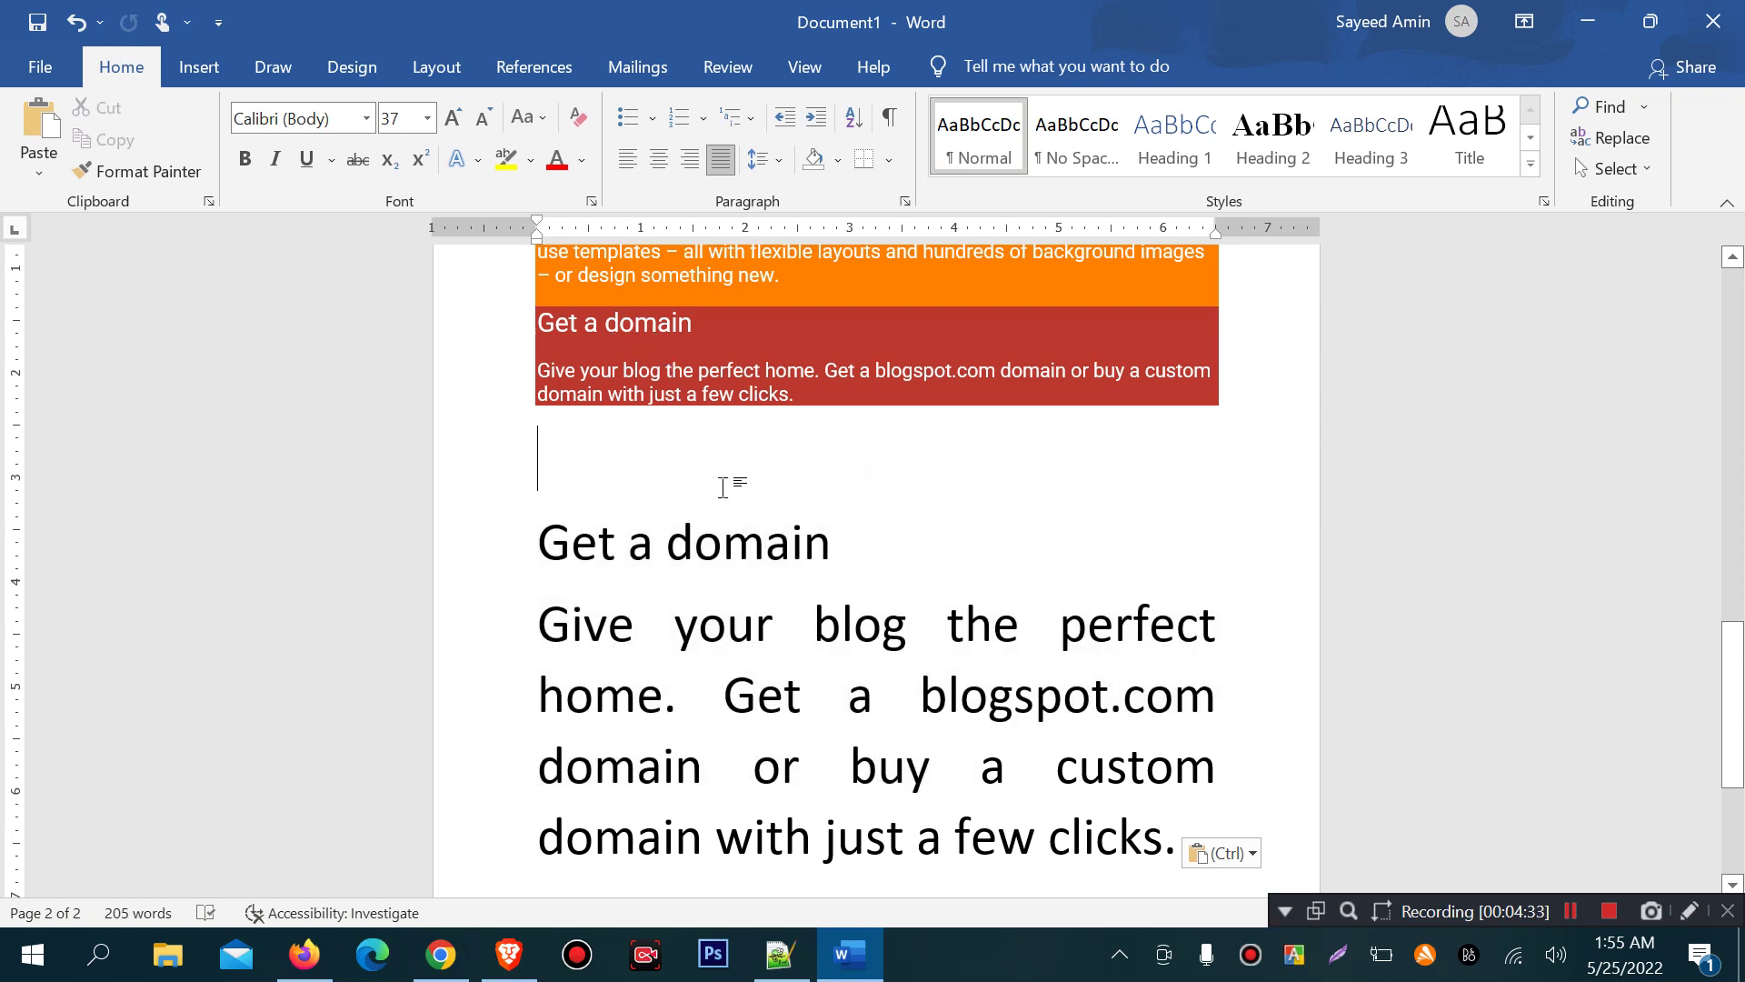
drag(570, 528, 627, 544)
drag(704, 615, 1109, 695)
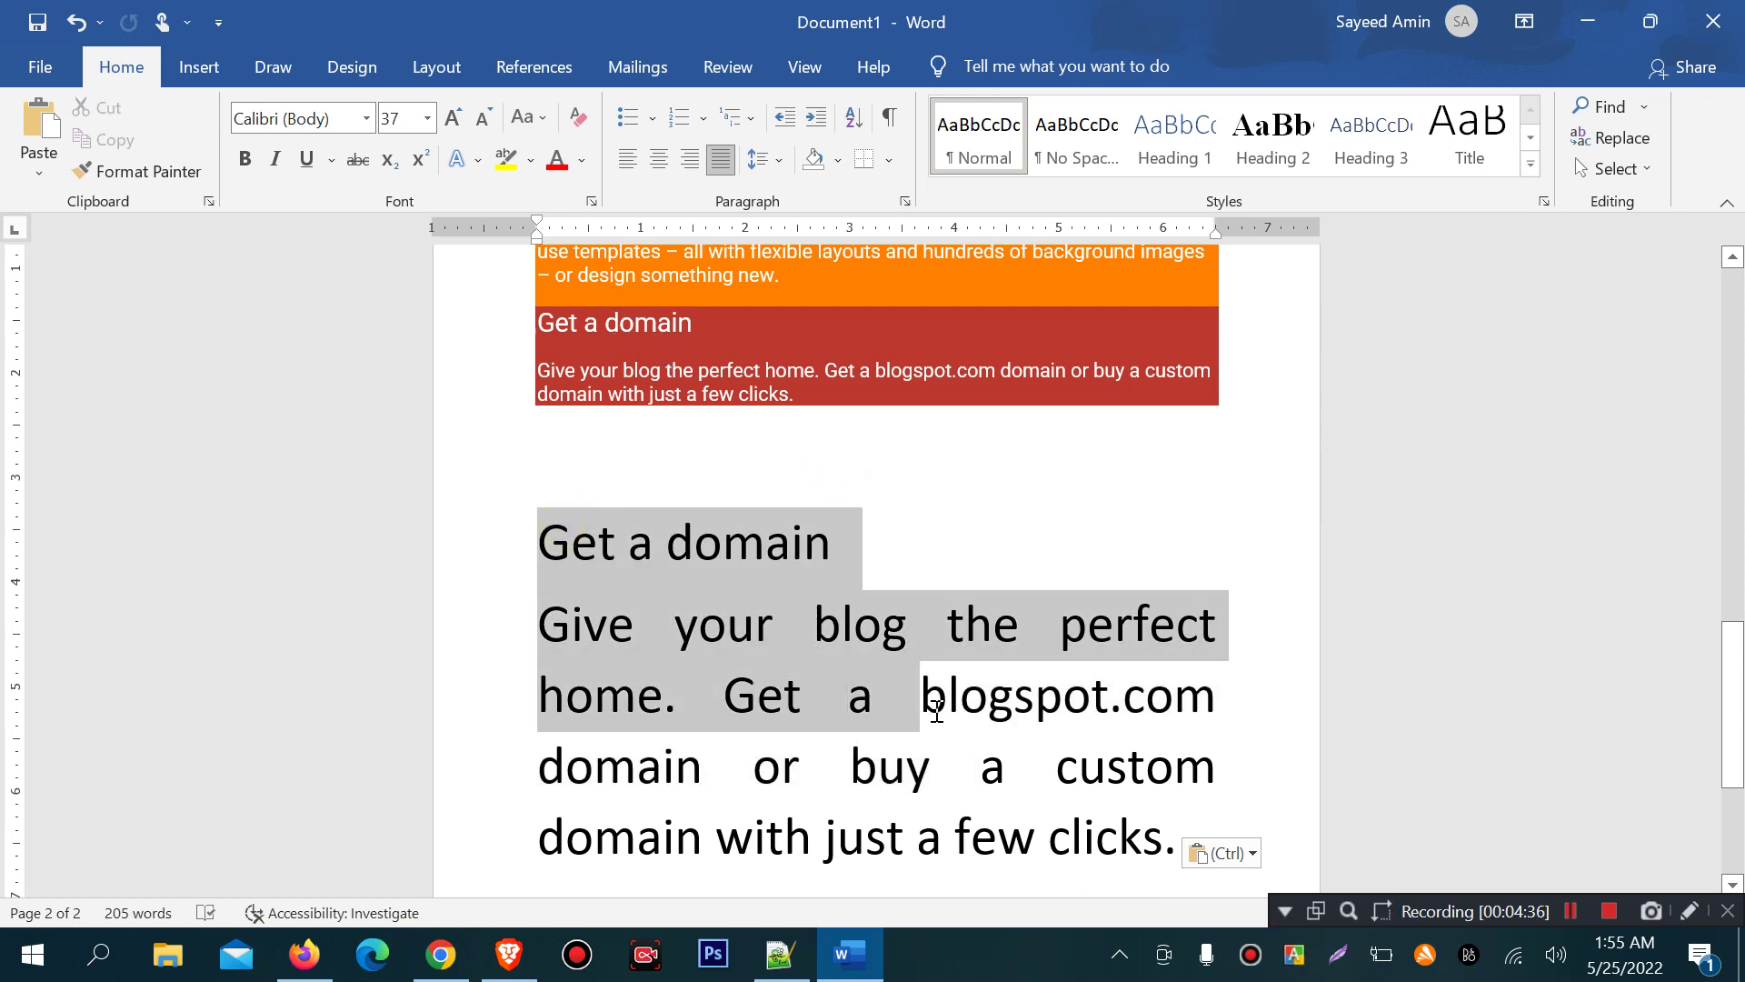
Undo the plain-text paste and bring up Paste Special again.
click(940, 588)
key(ctrl+z)
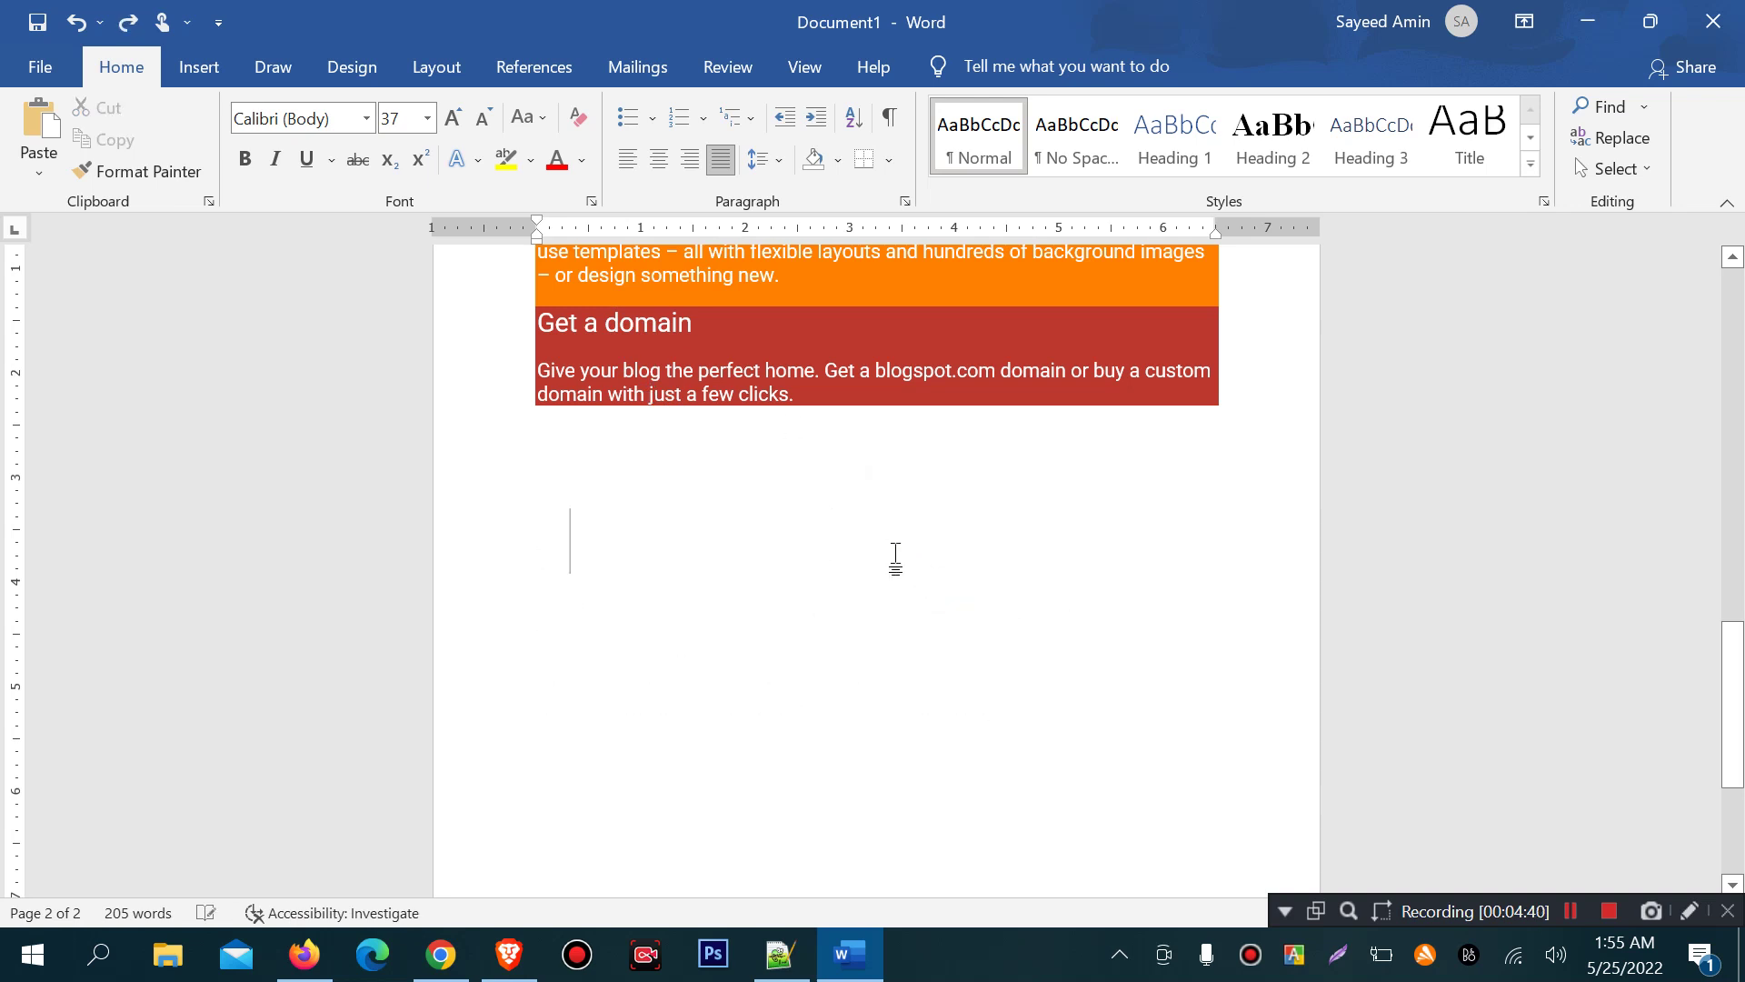
right_click(797, 548)
key(Escape)
key(ctrl+alt+v)
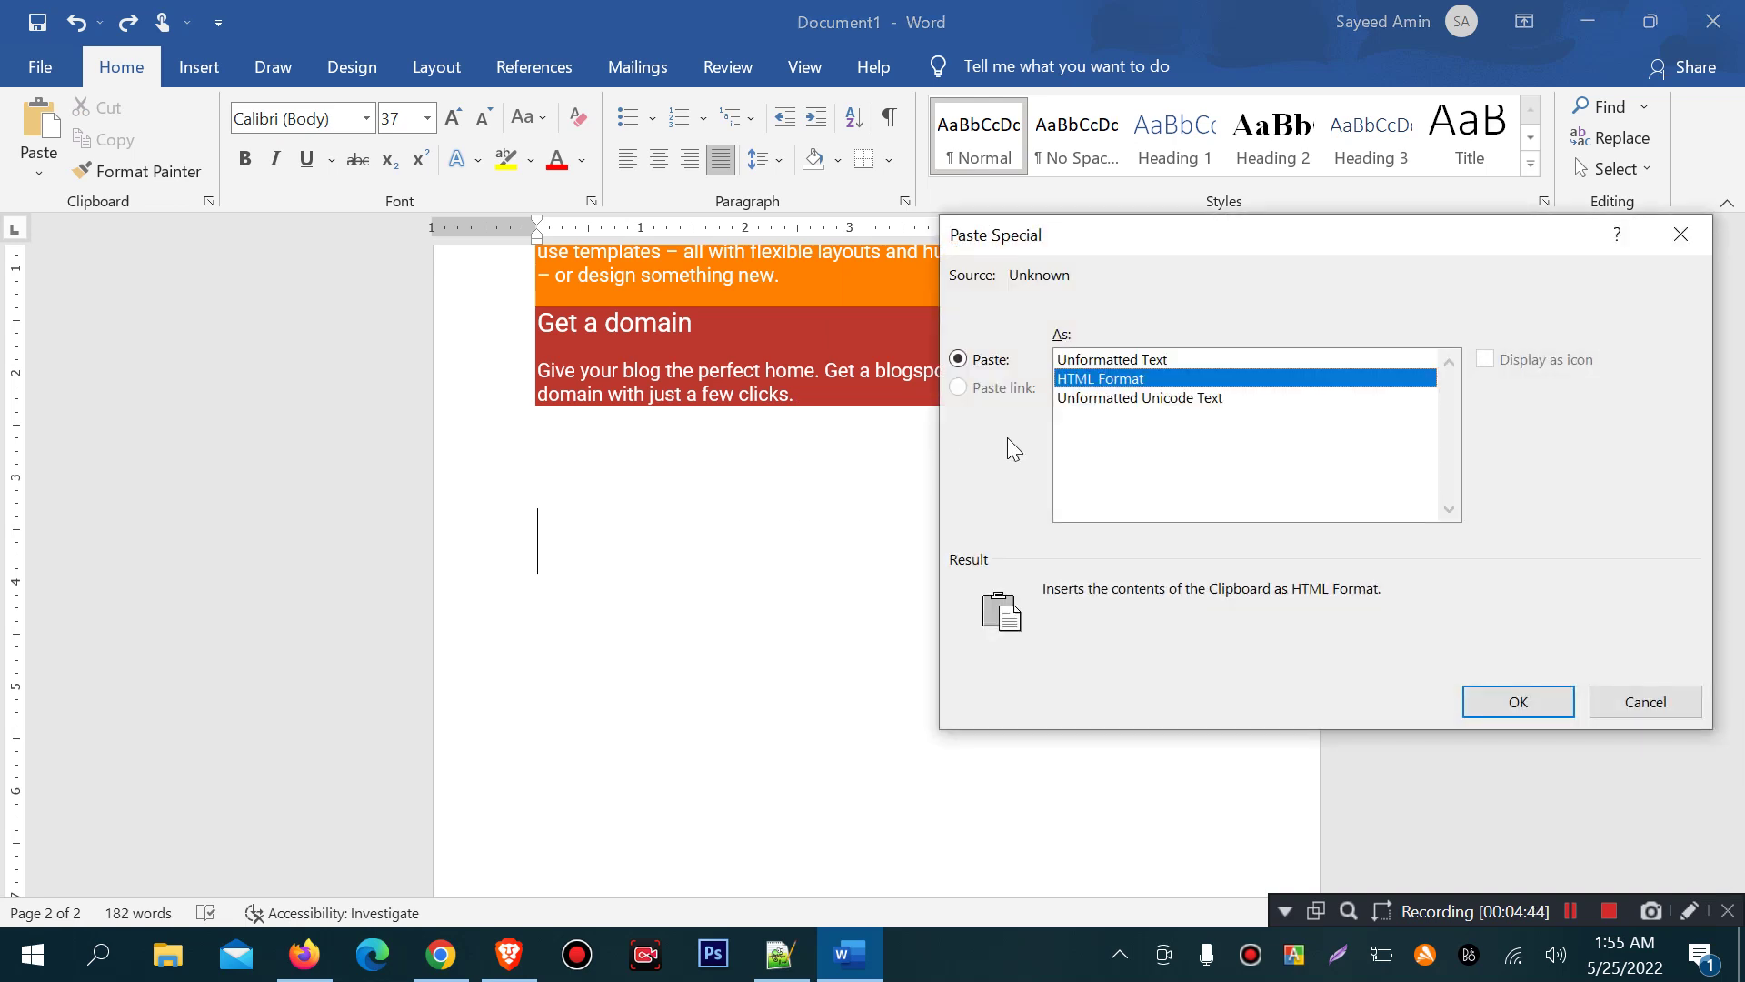
Paste 'Get a domain' as Unformatted Unicode Text, bringing the document to 205 words.
click(1110, 401)
key(Return)
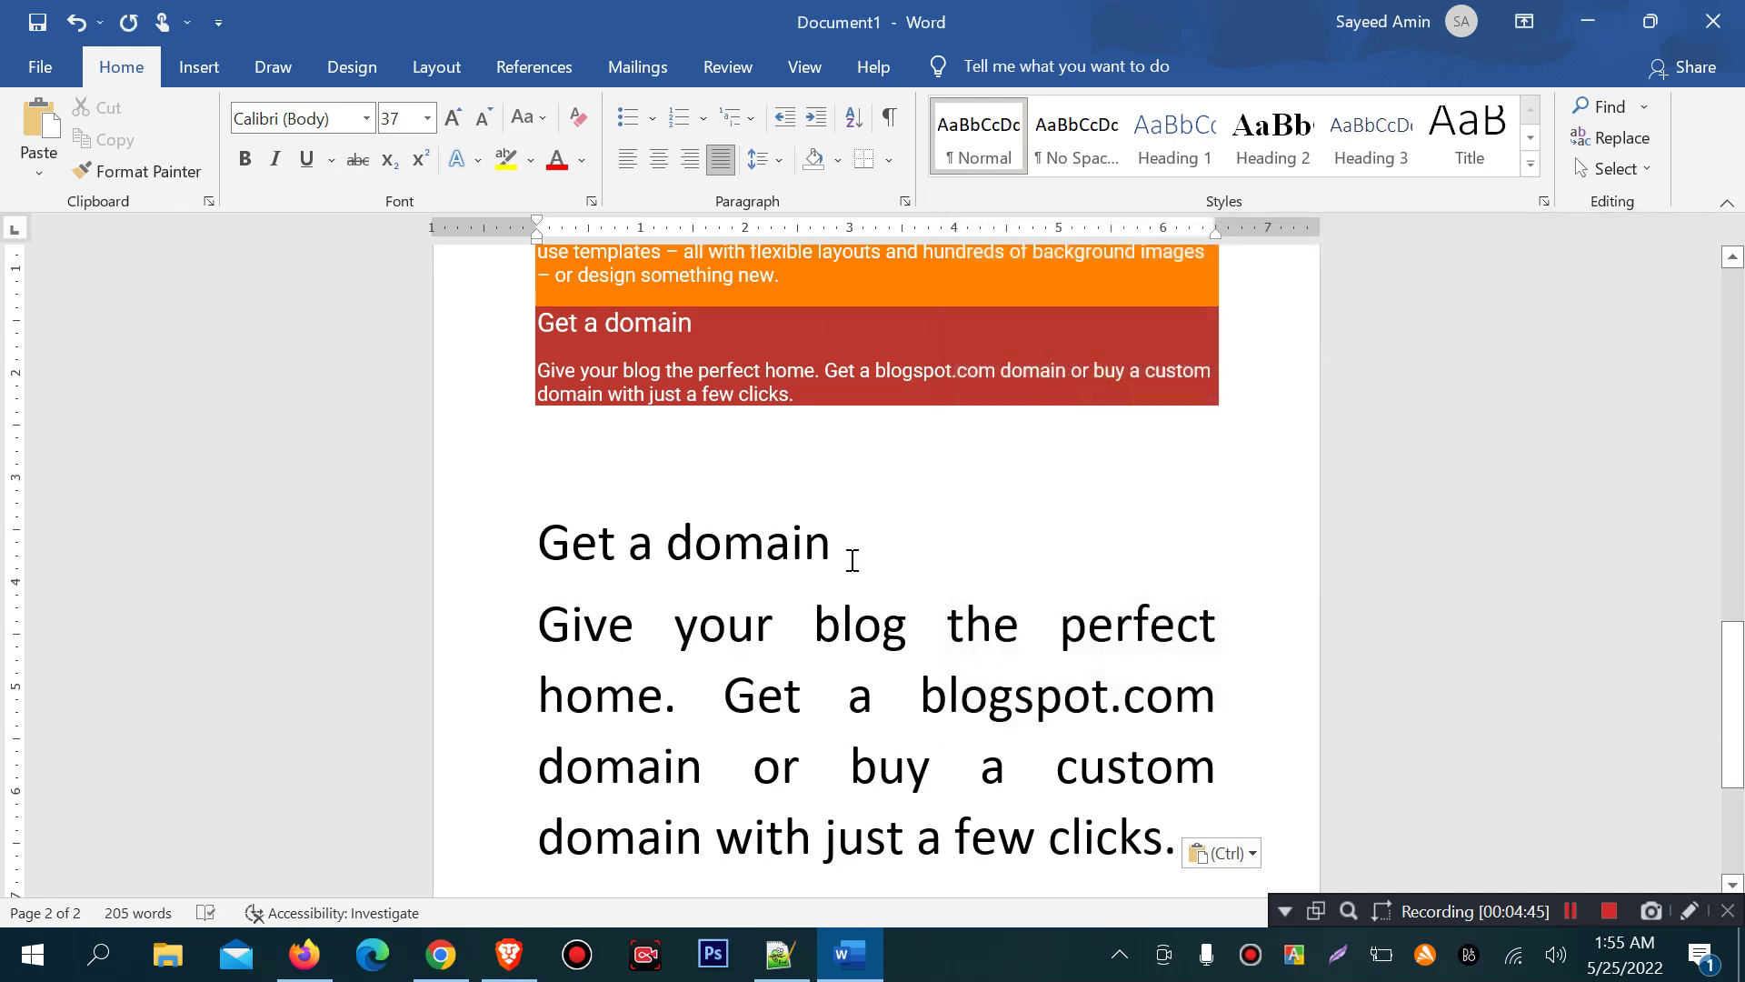